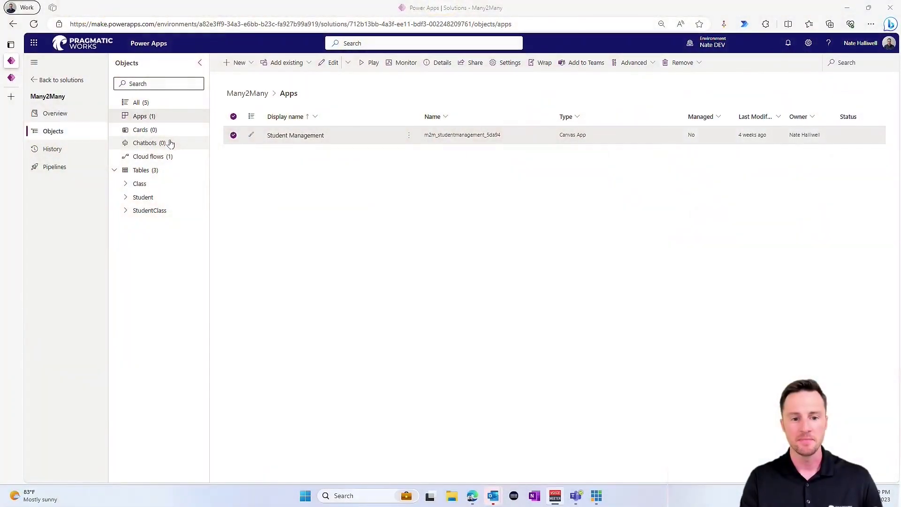
- In the Student Management app editor, close the Fields pane and load the Math class (start 10/9/2023)
{"action": "left_click", "coordinate": [14, 77]}
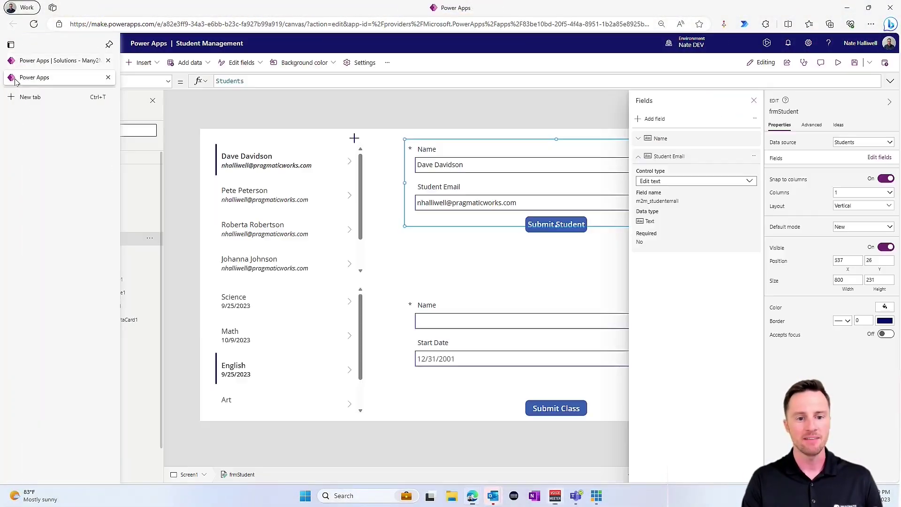
{"action": "left_click", "coordinate": [585, 108]}
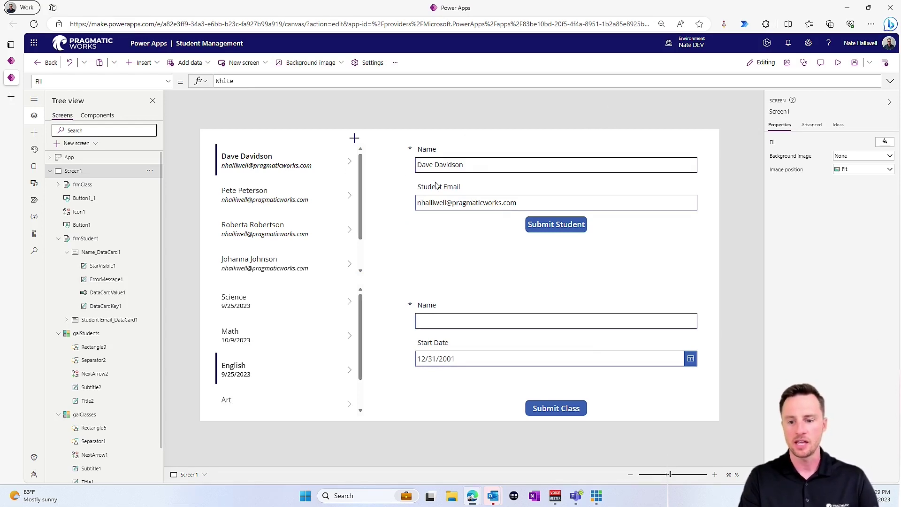
{"action": "left_click", "coordinate": [260, 342]}
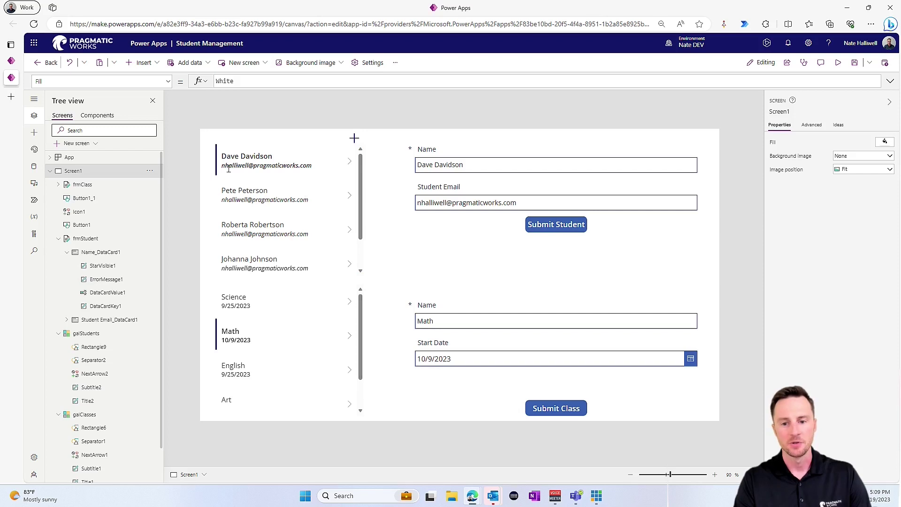
- Select the sample students in the student gallery to show their email addresses in the form
{"action": "left_click_drag", "start_coordinate": [229, 168], "coordinate": [274, 168]}
{"action": "left_click_drag", "start_coordinate": [238, 201], "coordinate": [269, 202]}
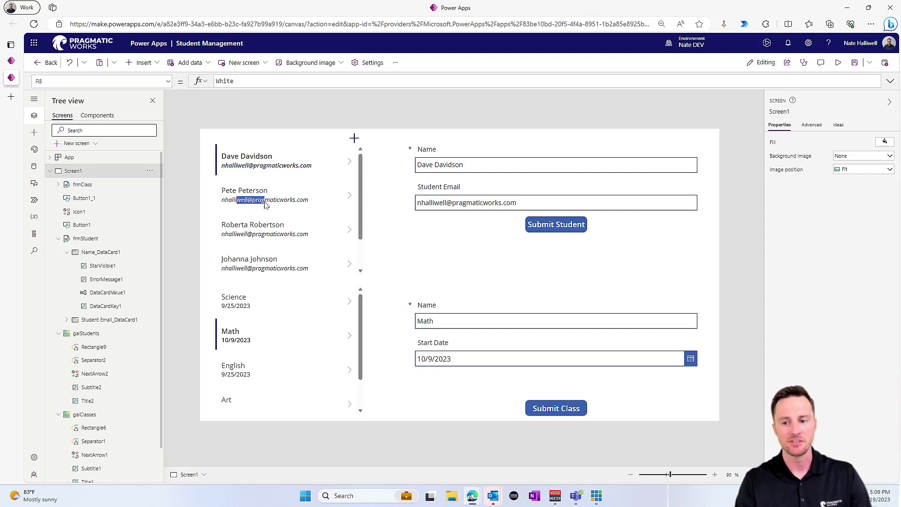
{"action": "left_click_drag", "start_coordinate": [257, 234], "coordinate": [292, 243]}
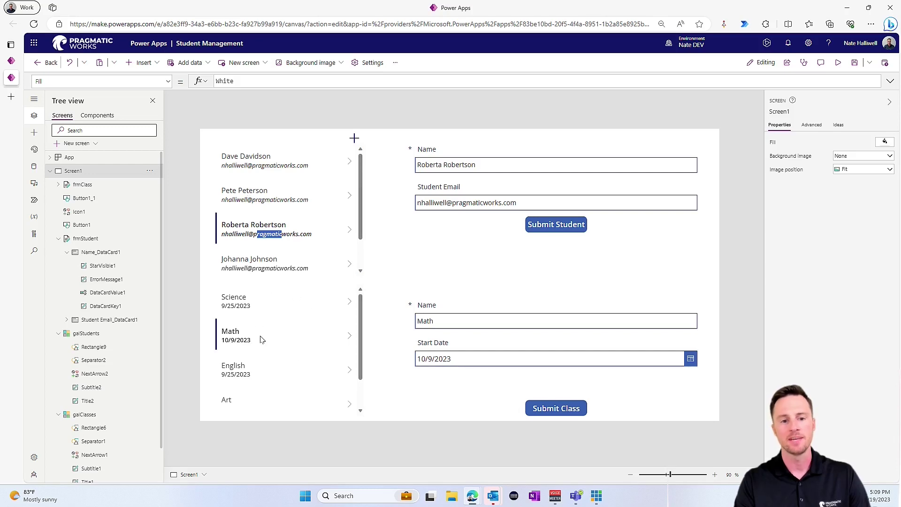
- From the Many2Many solution, start a new automated cloud flow
{"action": "left_click", "coordinate": [12, 61]}
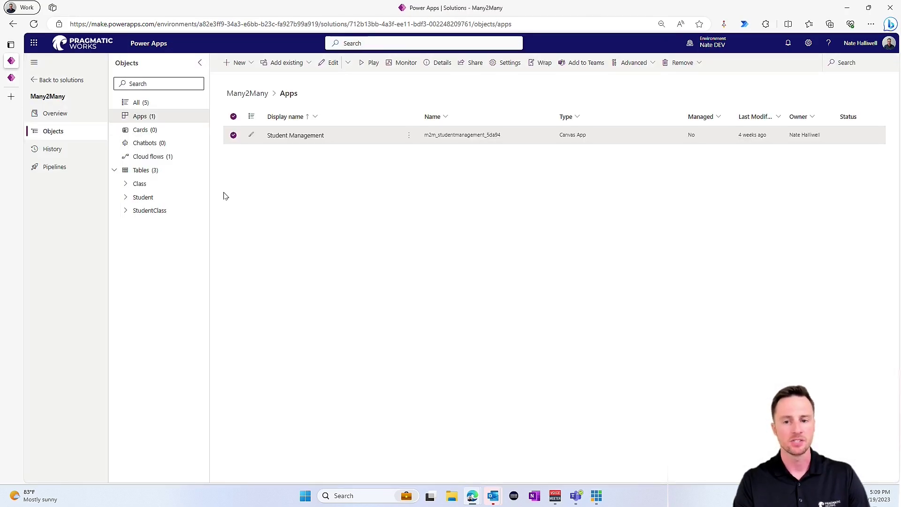
{"action": "left_click", "coordinate": [245, 64]}
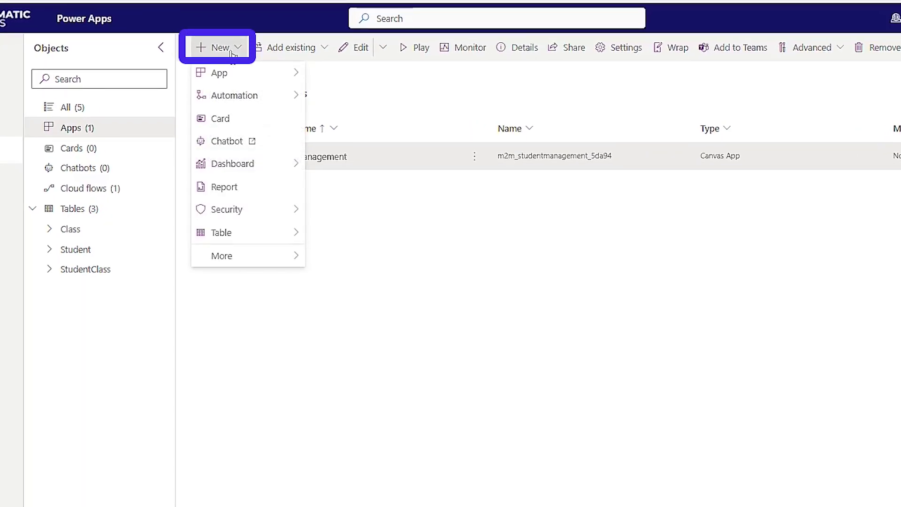
{"action": "mouse_move", "coordinate": [252, 92]}
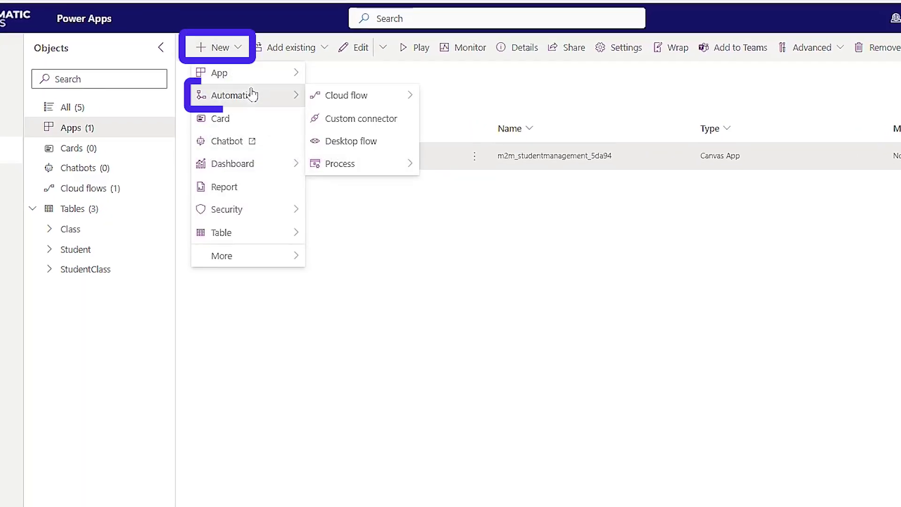
{"action": "mouse_move", "coordinate": [378, 102]}
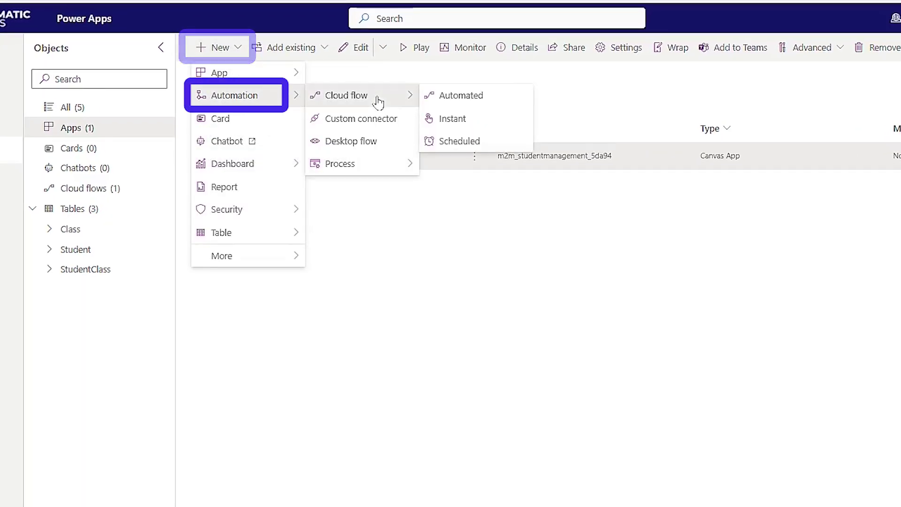
{"action": "left_click", "coordinate": [463, 101]}
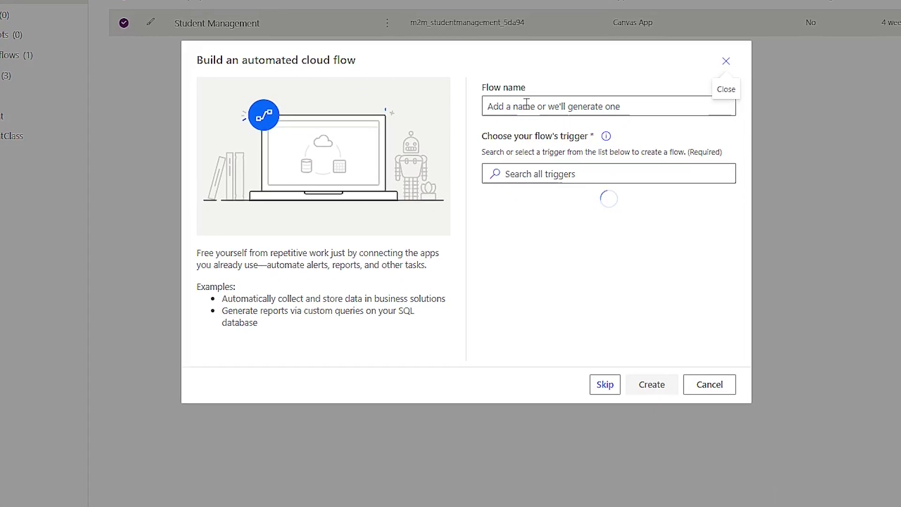
- Name the flow 'Email Students when start date changes' and choose the Dataverse row added, modified or deleted trigger
{"action": "left_click", "coordinate": [631, 242]}
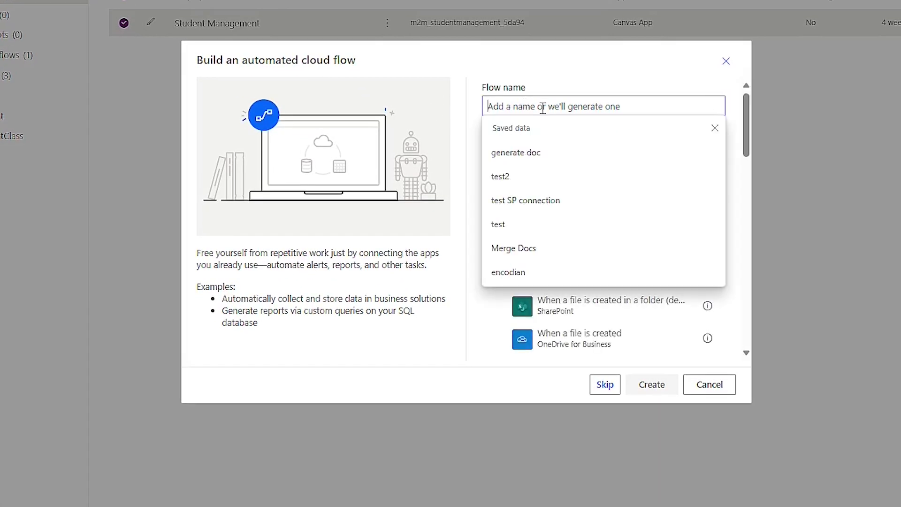
{"action": "type", "text": "Email Students when start date changes"}
{"action": "left_click", "coordinate": [576, 173]}
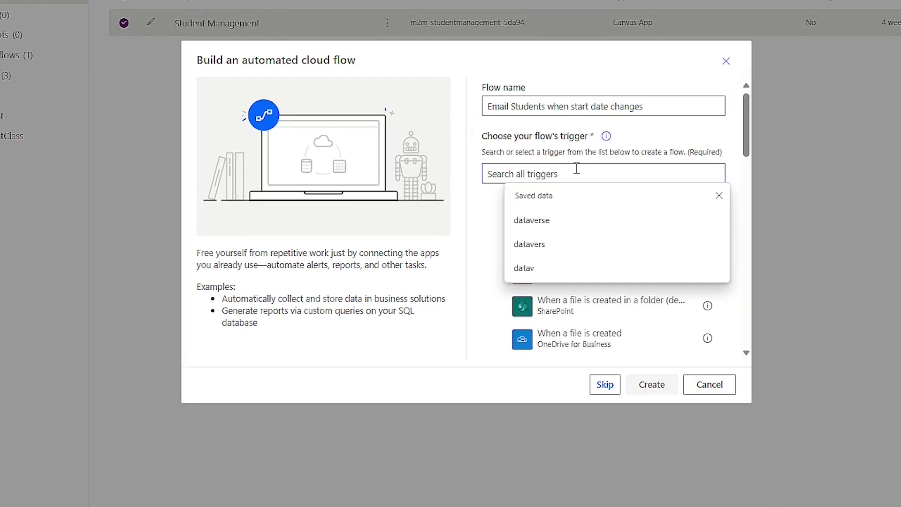
{"action": "type", "text": "dataverse"}
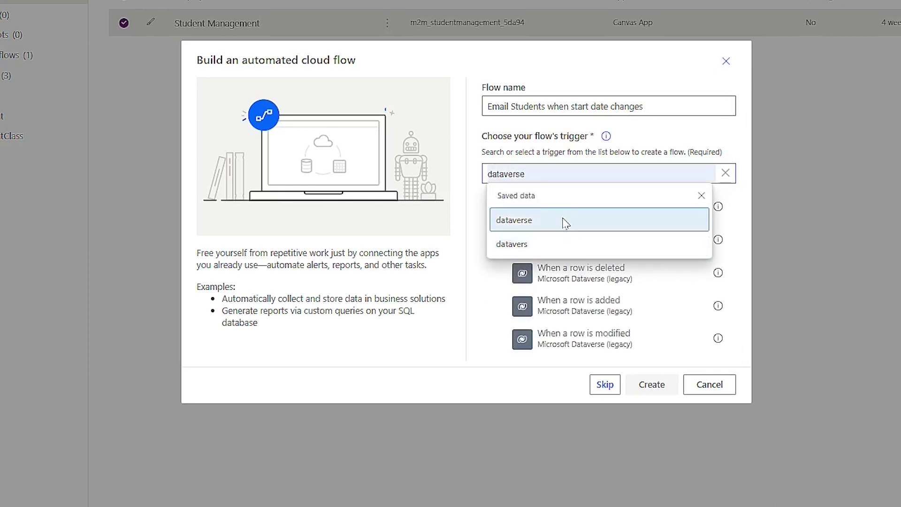
{"action": "left_click", "coordinate": [563, 220]}
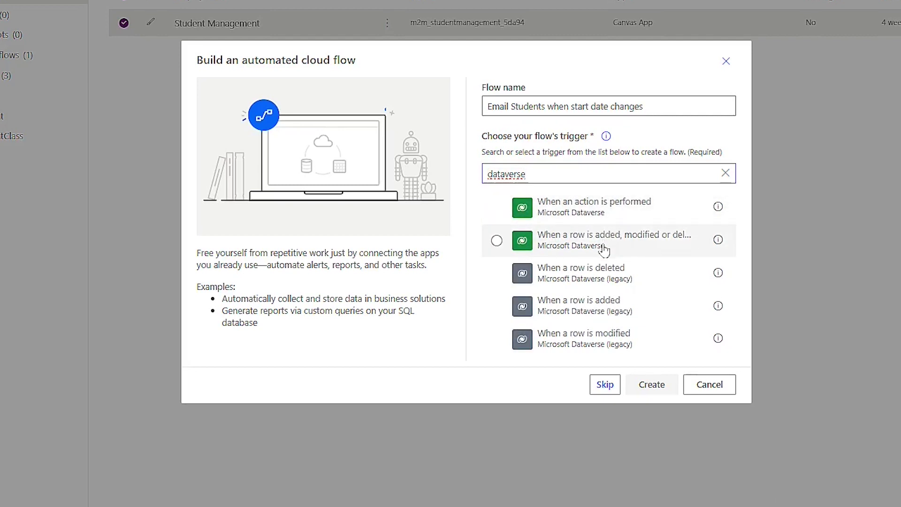
{"action": "left_click", "coordinate": [612, 241]}
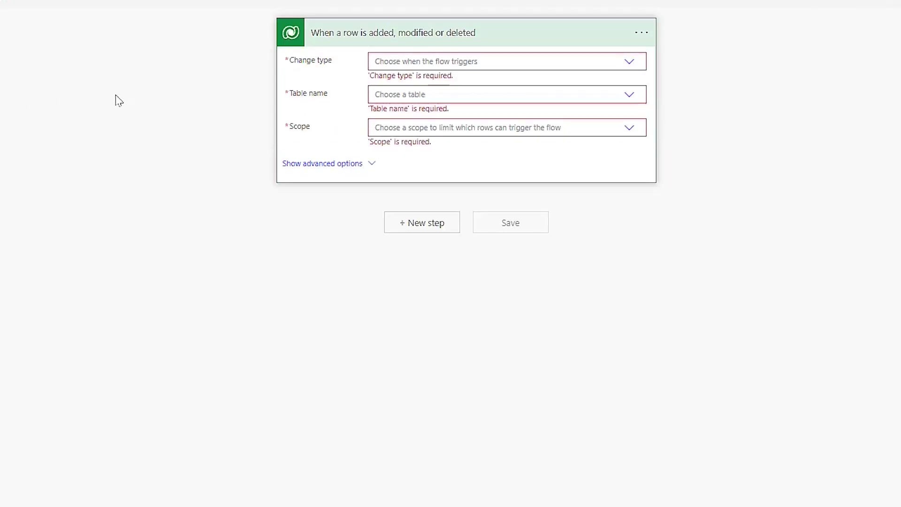
- Set the trigger's Change type to Modified, Table name to Classes and Scope to Organization
{"action": "left_click", "coordinate": [632, 65]}
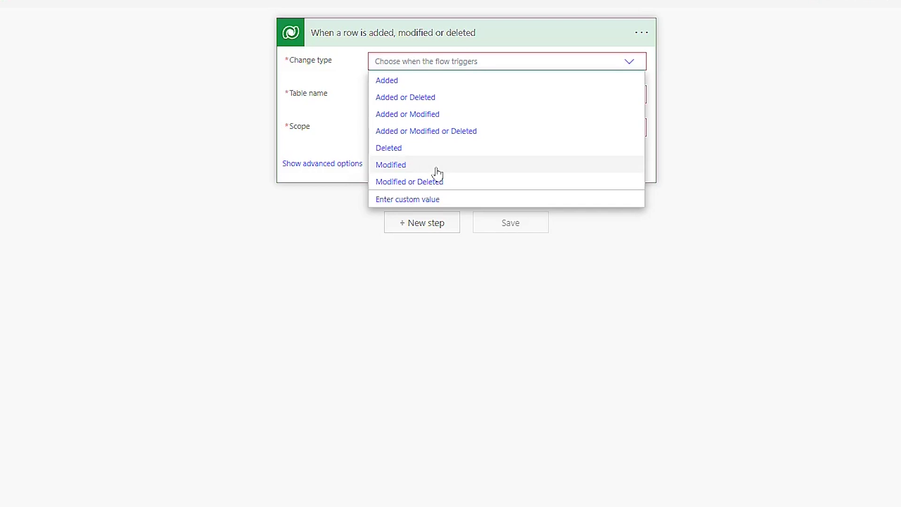
{"action": "left_click", "coordinate": [391, 165]}
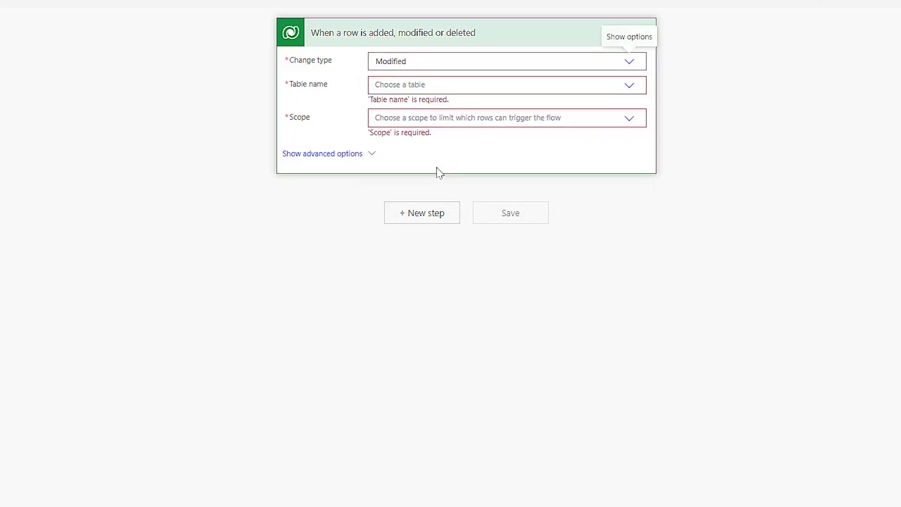
{"action": "left_click", "coordinate": [634, 88]}
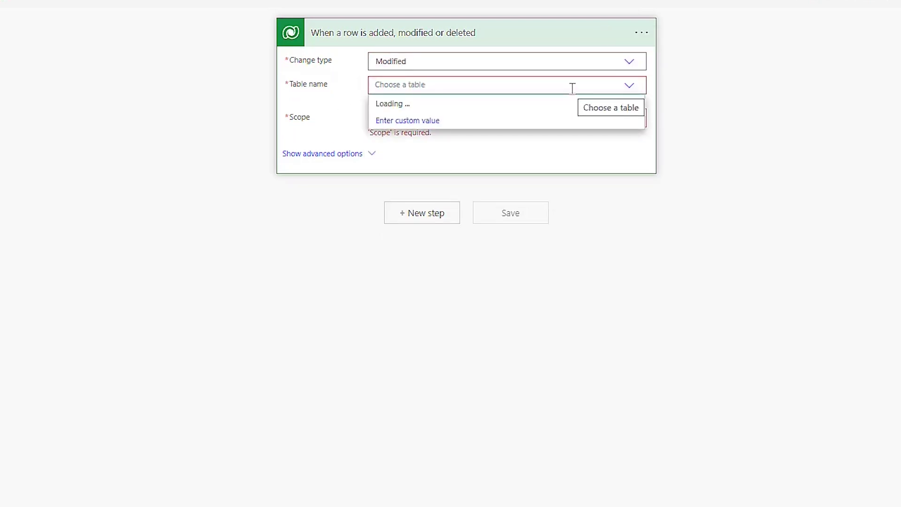
{"action": "type", "text": "class"}
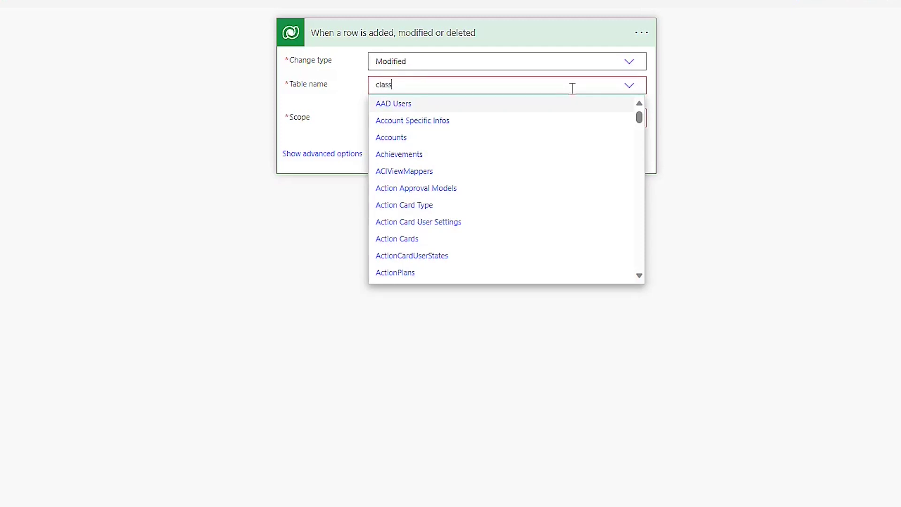
{"action": "left_click", "coordinate": [423, 102]}
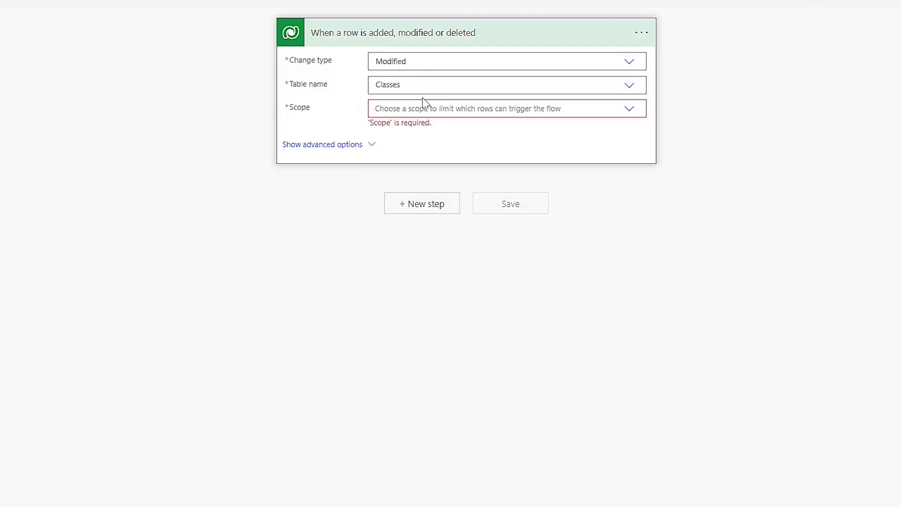
{"action": "left_click", "coordinate": [607, 116]}
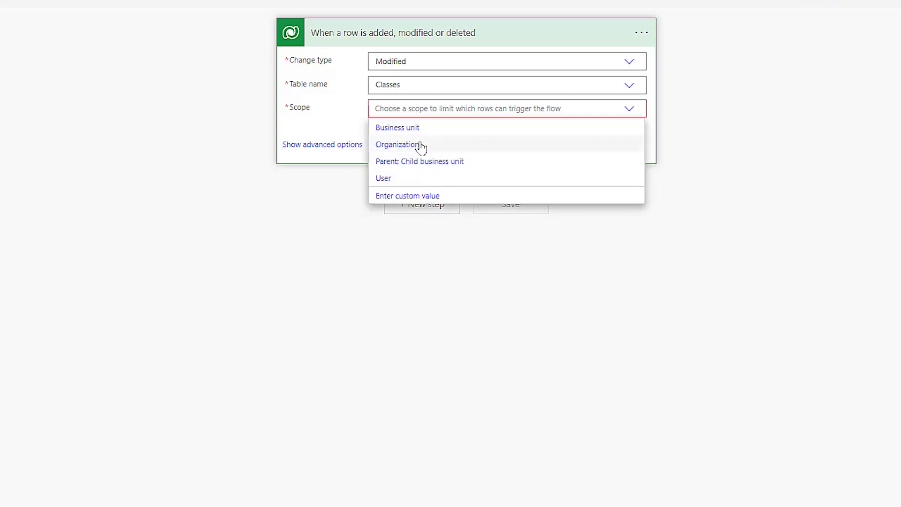
{"action": "left_click", "coordinate": [419, 144]}
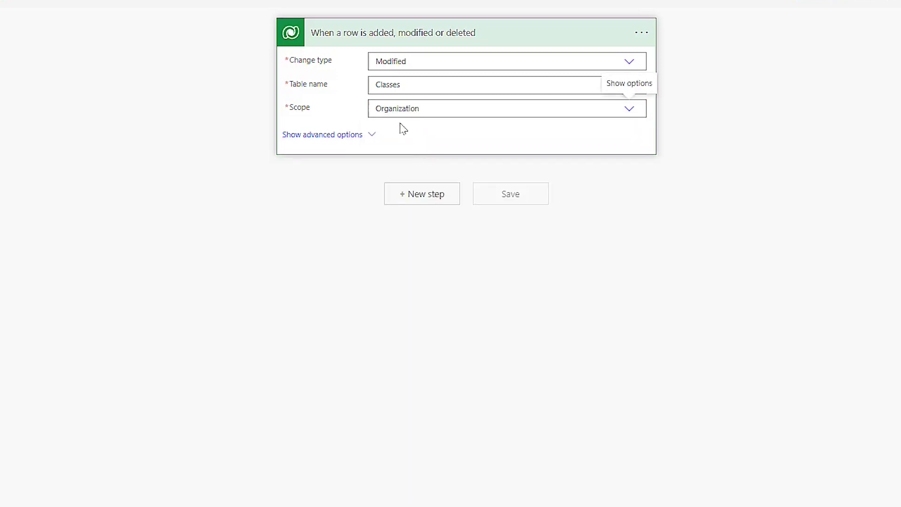
- Add a new step below the trigger listing the Microsoft Dataverse actions
{"action": "left_click", "coordinate": [423, 203]}
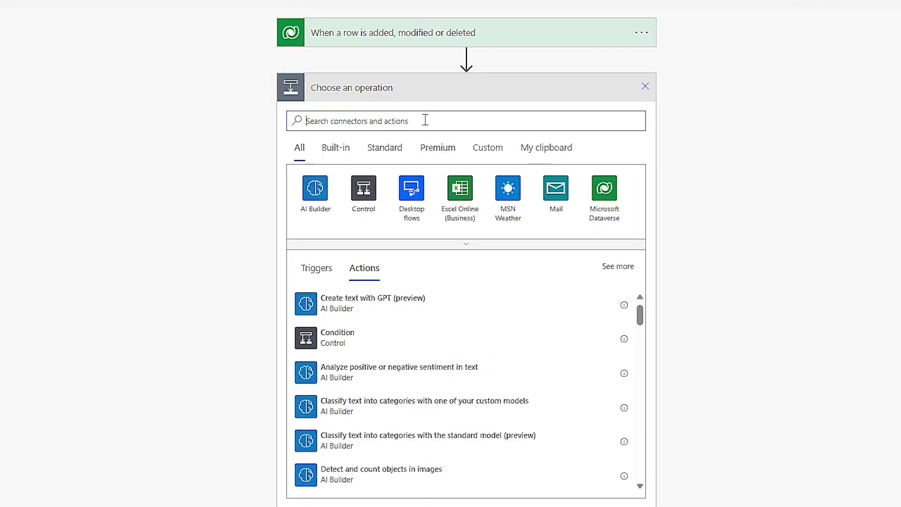
{"action": "type", "text": "dataverse"}
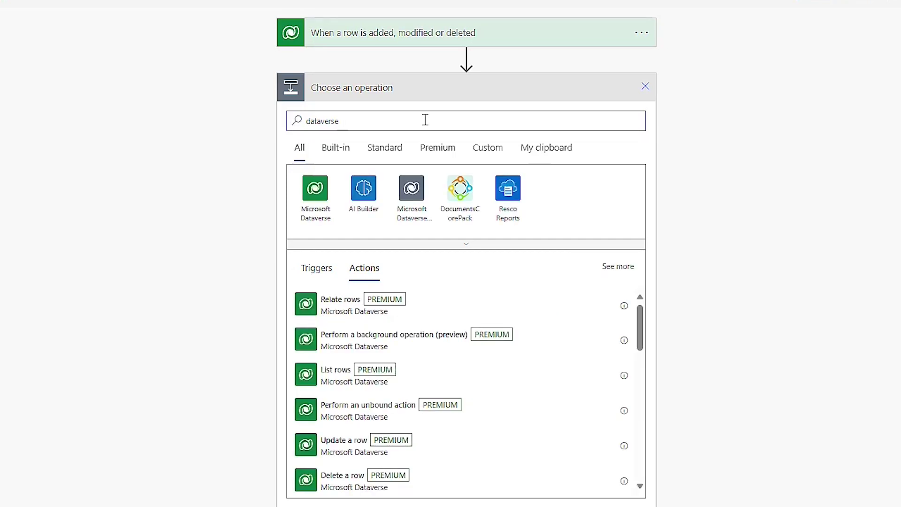
{"action": "left_click", "coordinate": [322, 205]}
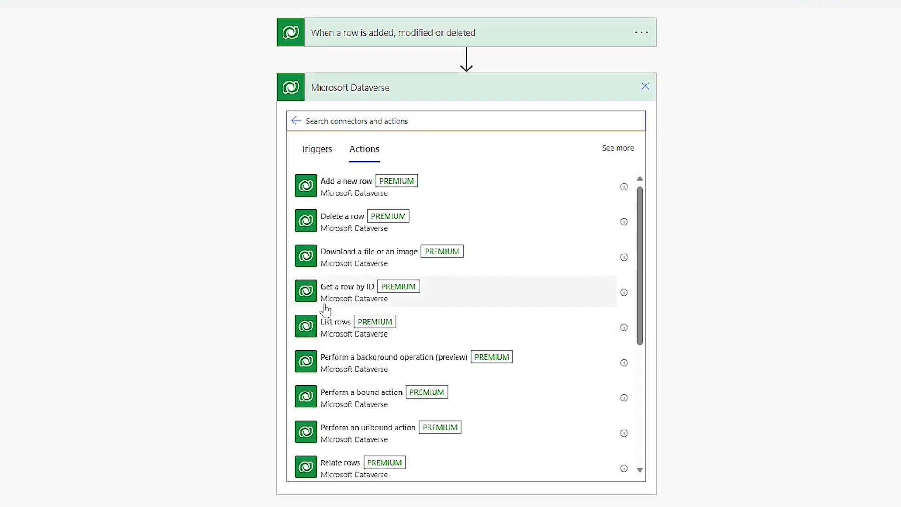
{"action": "scroll", "coordinate": [383, 258], "scroll_direction": "down", "scroll_amount": 2}
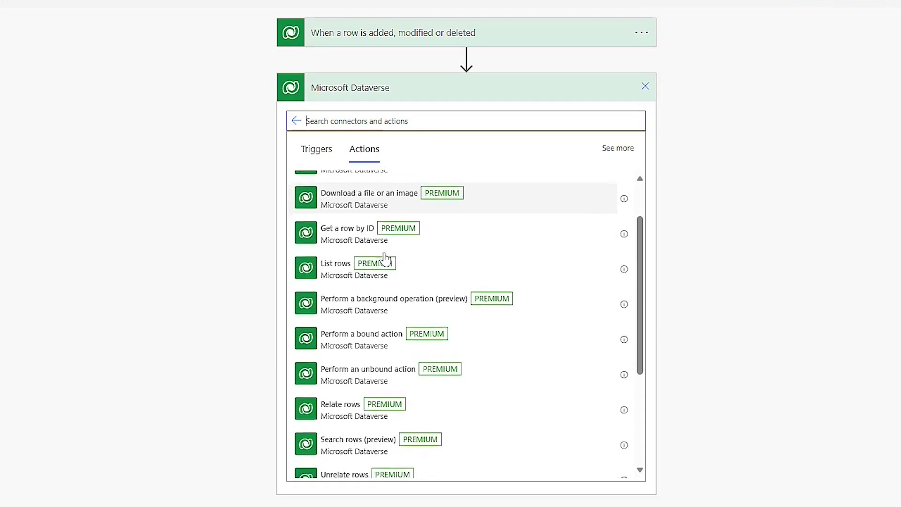
{"action": "scroll", "coordinate": [357, 376], "scroll_direction": "up", "scroll_amount": 3}
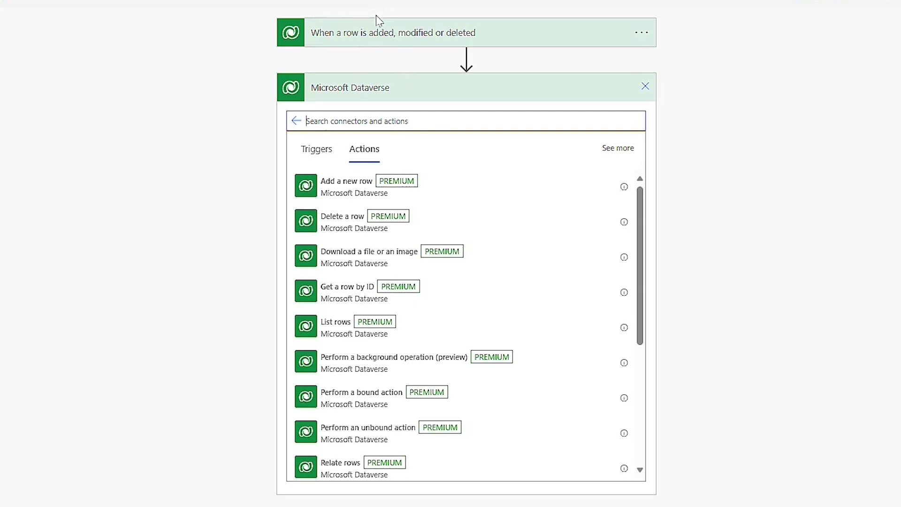
- Expand the trigger card and reveal its advanced options, such as Filter rows
{"action": "left_click", "coordinate": [377, 40]}
{"action": "left_click", "coordinate": [332, 138]}
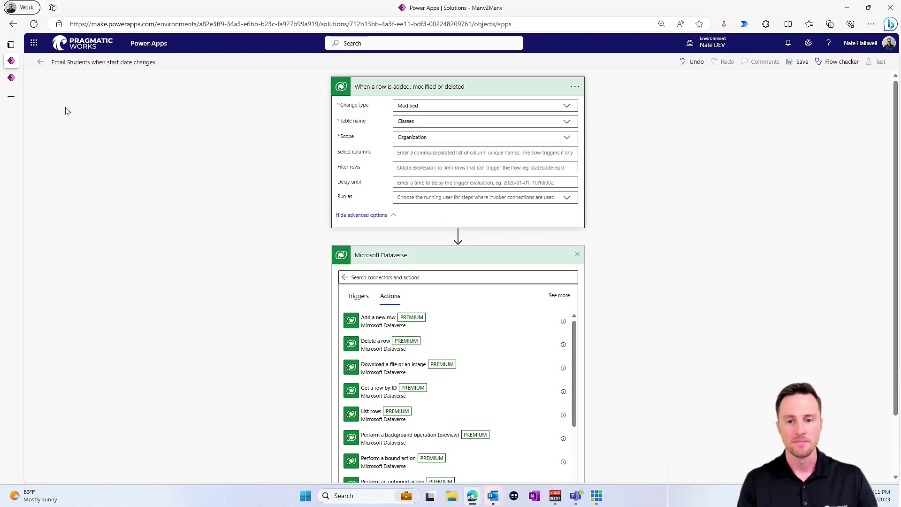
{"action": "left_click", "coordinate": [11, 78]}
- In a new browser tab, open the Many2Many solution's Student table in Power Apps
{"action": "left_click", "coordinate": [11, 60]}
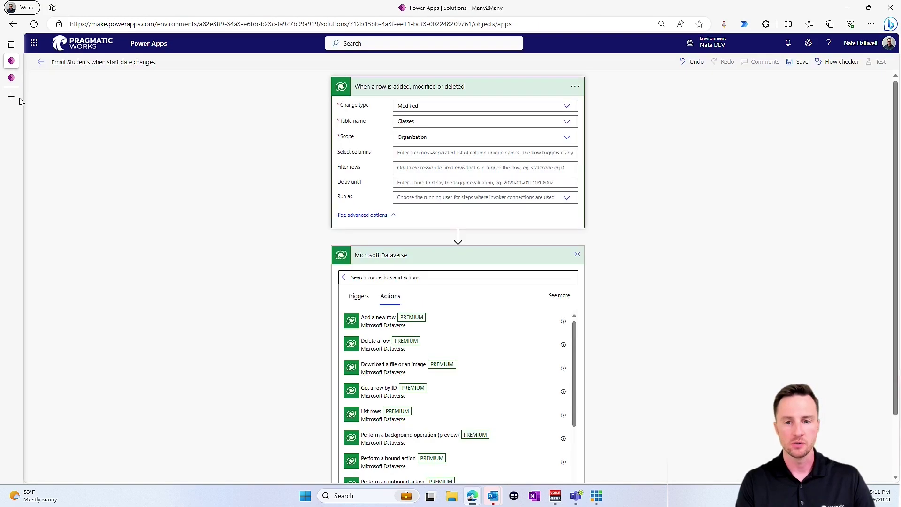
{"action": "left_click", "coordinate": [14, 97]}
{"action": "left_click", "coordinate": [238, 400]}
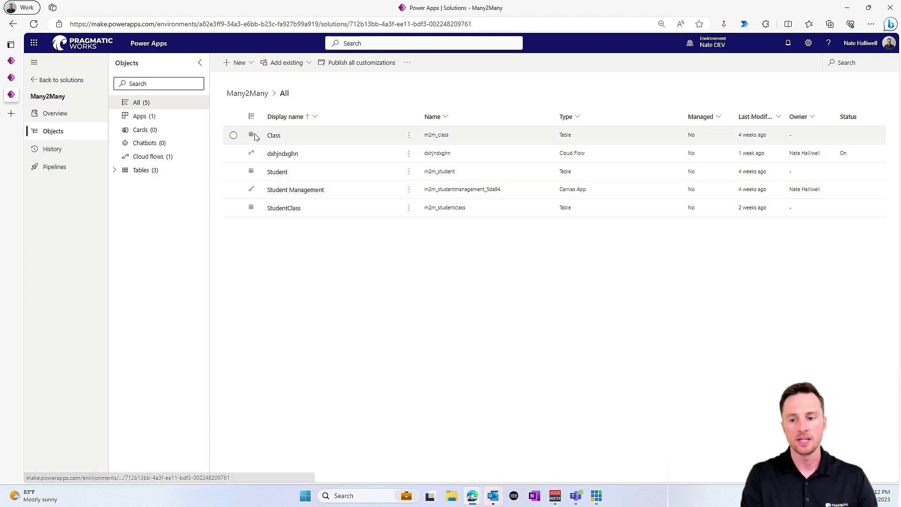
{"action": "left_click", "coordinate": [273, 173]}
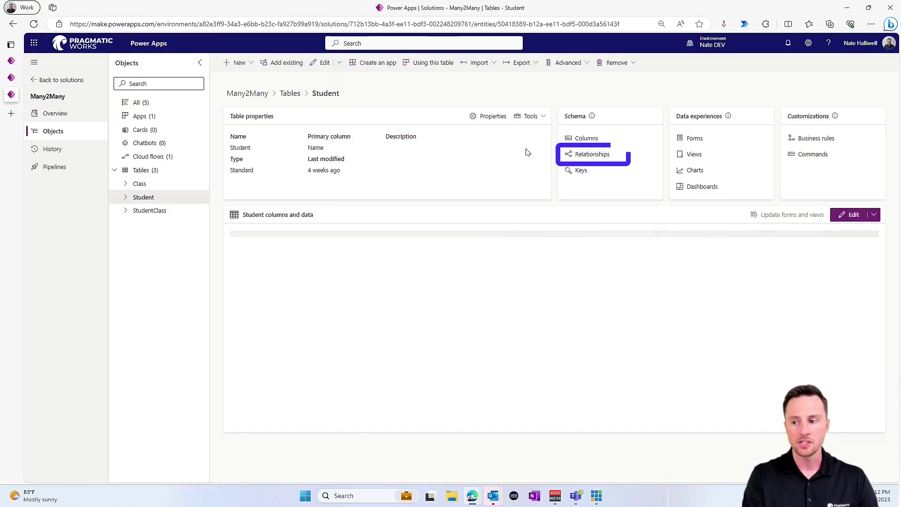
- Filter the Student table's relationships to show only the Many-to-many type
{"action": "left_click", "coordinate": [593, 156]}
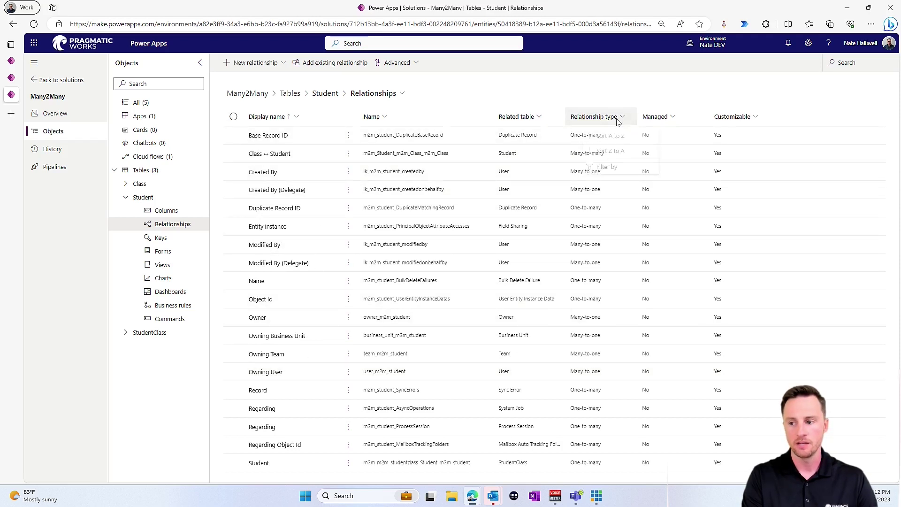
{"action": "left_click", "coordinate": [615, 116]}
{"action": "left_click", "coordinate": [610, 170]}
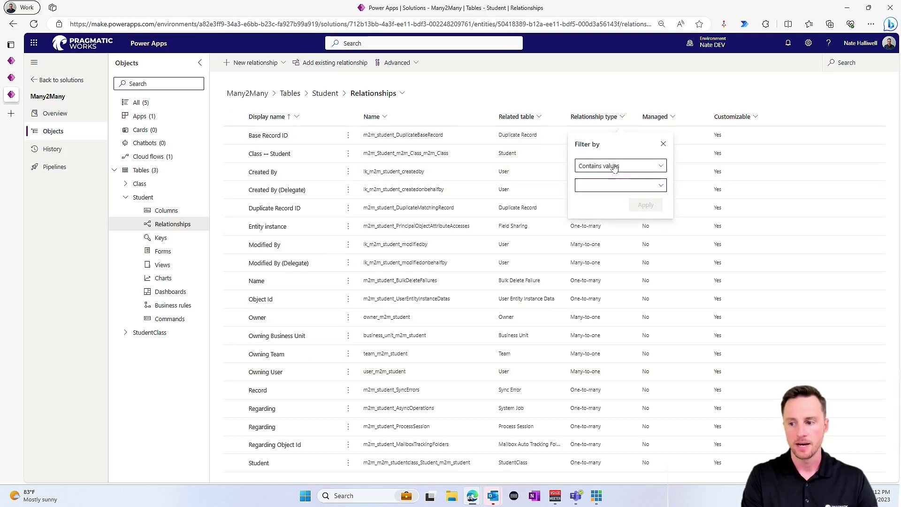
{"action": "left_click", "coordinate": [650, 185]}
{"action": "left_click", "coordinate": [606, 215]}
{"action": "left_click", "coordinate": [607, 215]}
{"action": "left_click", "coordinate": [609, 200]}
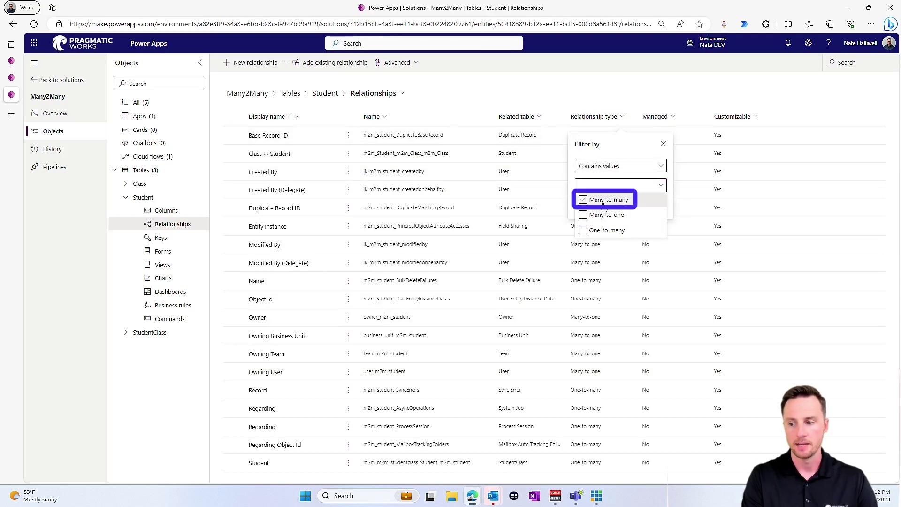
{"action": "left_click", "coordinate": [670, 194]}
{"action": "left_click", "coordinate": [635, 210]}
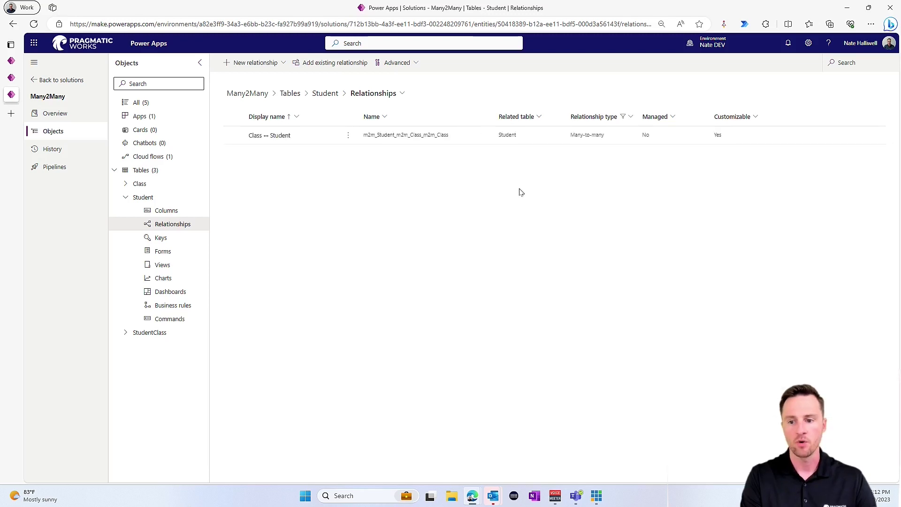
- Open the Class ↔ Student relationship and highlight its Relationship table name
{"action": "left_click", "coordinate": [263, 137]}
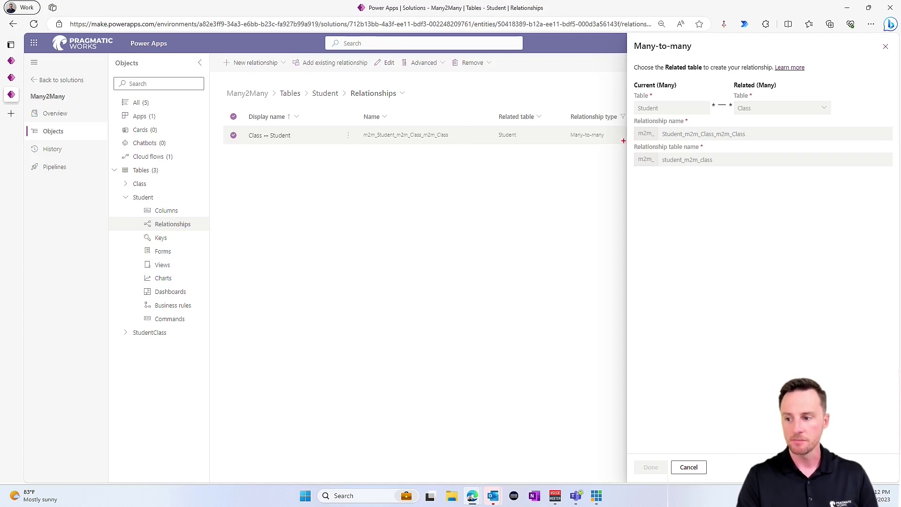
{"action": "left_click_drag", "start_coordinate": [629, 142], "coordinate": [741, 172]}
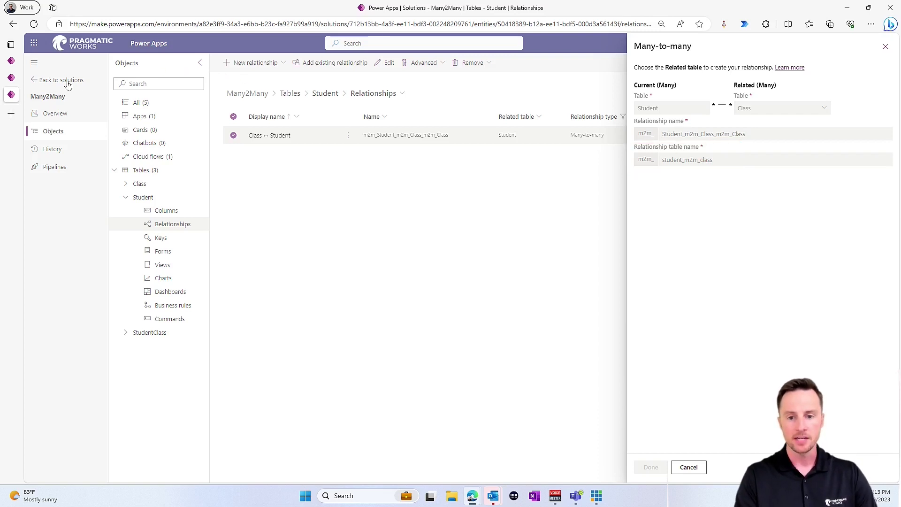
{"action": "left_click", "coordinate": [16, 79]}
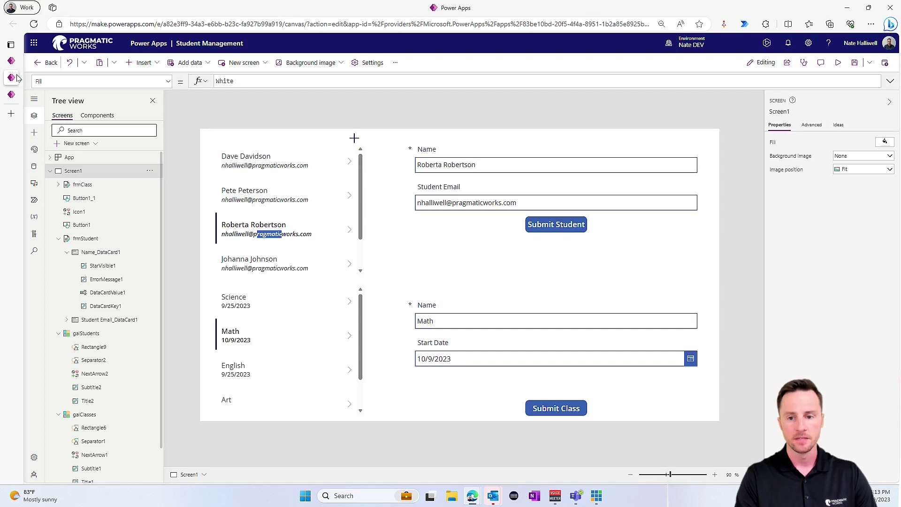
- Add a Dataverse List rows step and set its Table name to Enter custom value
{"action": "left_click", "coordinate": [16, 62]}
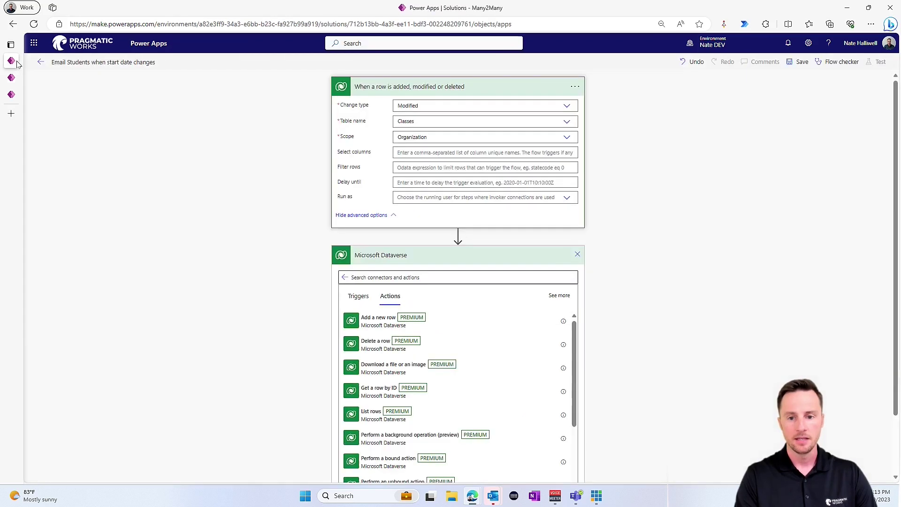
{"action": "left_click", "coordinate": [392, 278]}
{"action": "type", "text": "l"}
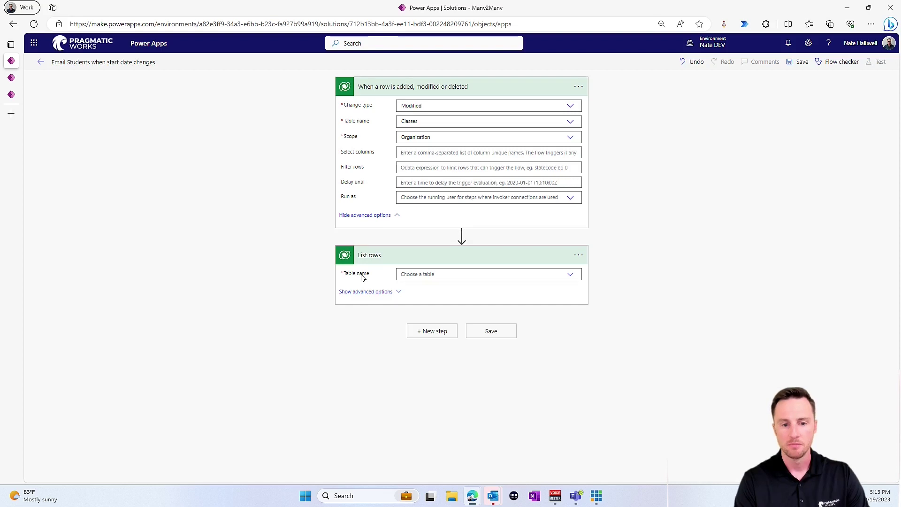
{"action": "left_click", "coordinate": [470, 275]}
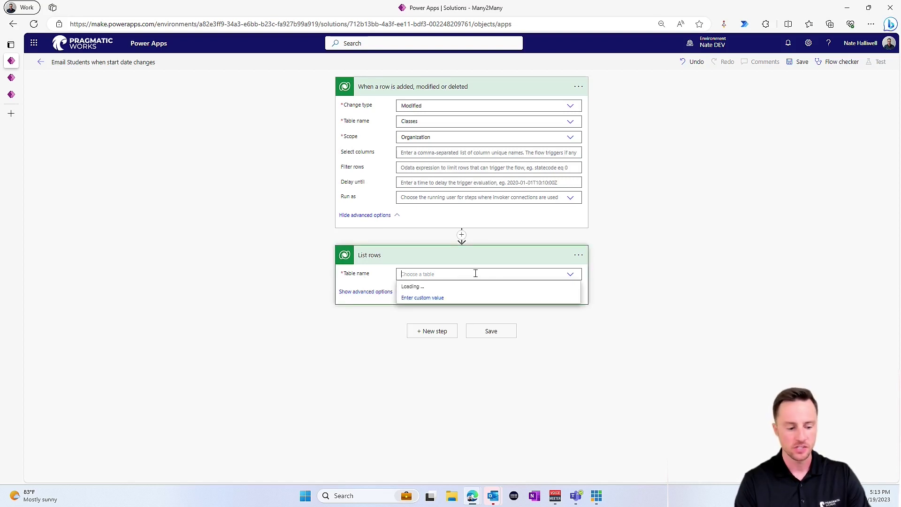
{"action": "type", "text": "stud"}
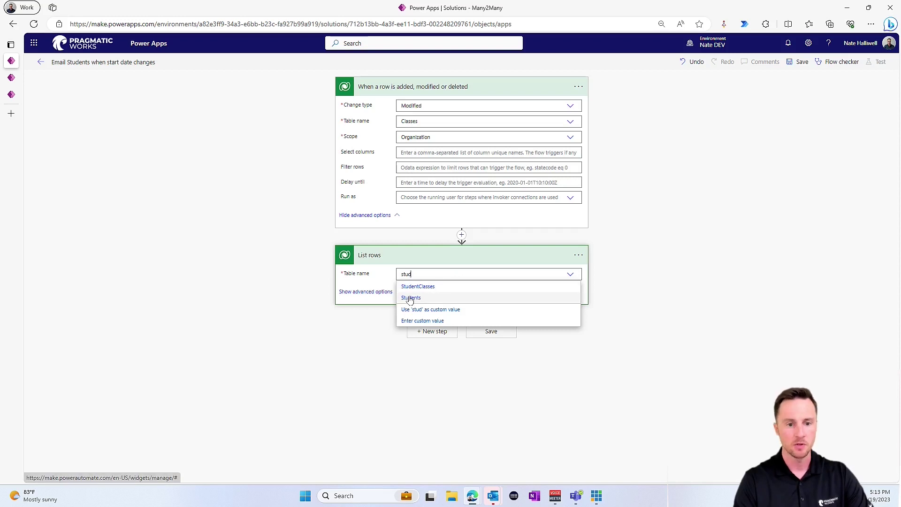
{"action": "key", "text": "ctrl+a"}
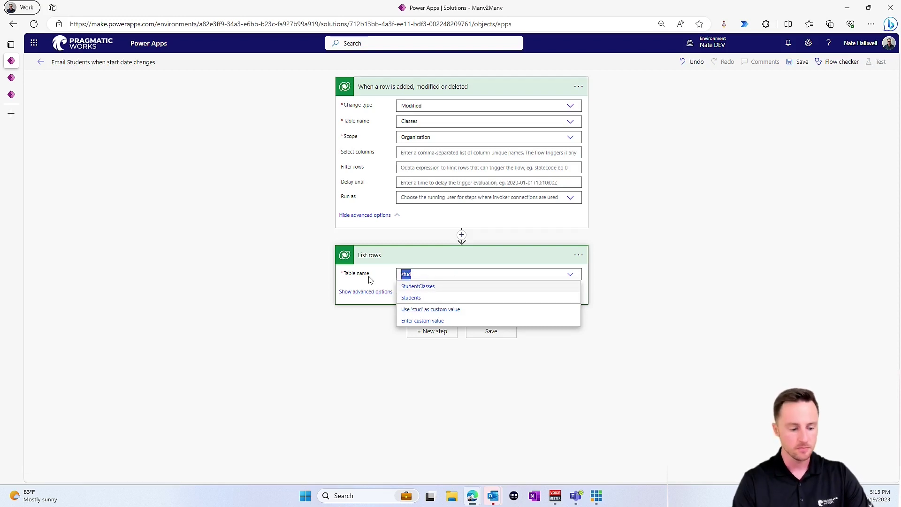
{"action": "type", "text": "class"}
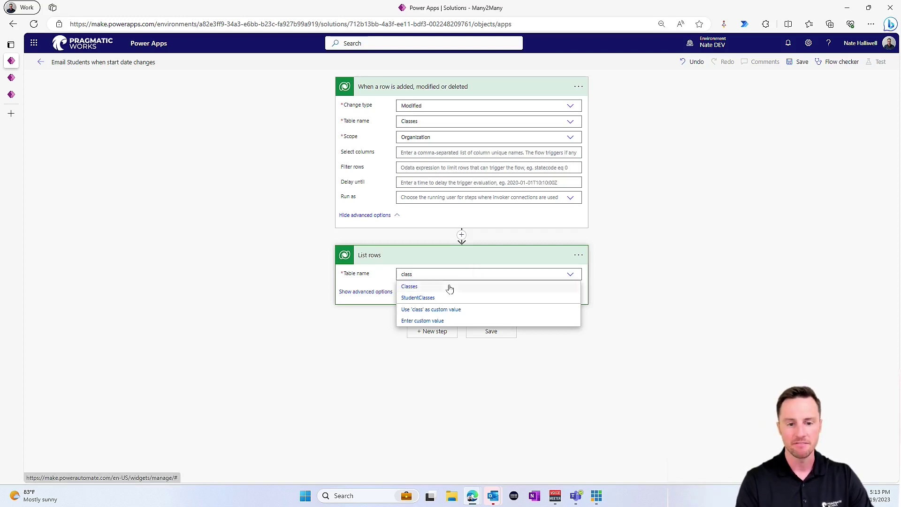
{"action": "left_click", "coordinate": [446, 322]}
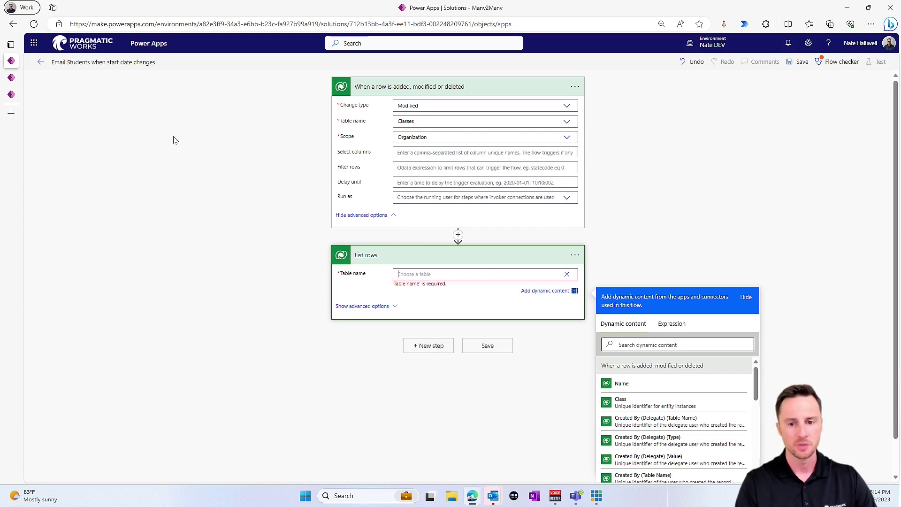
{"action": "left_click", "coordinate": [13, 98]}
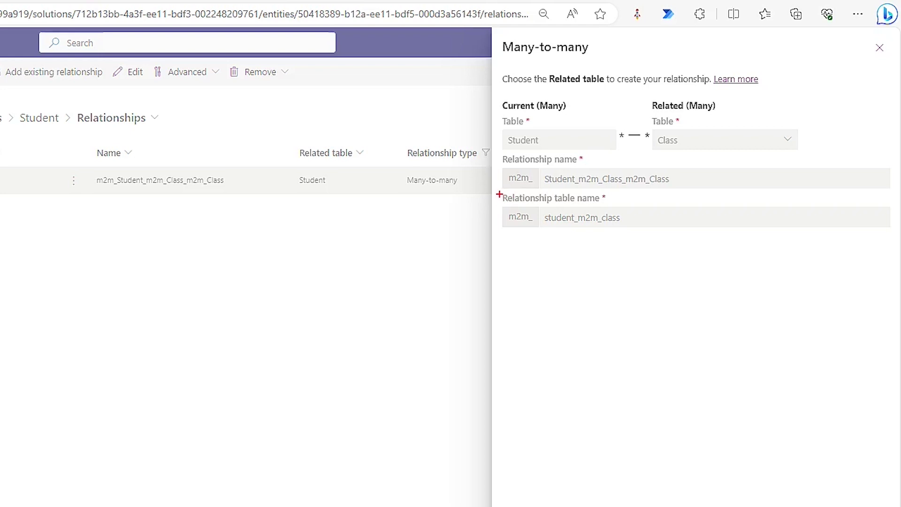
{"action": "left_click_drag", "start_coordinate": [500, 194], "coordinate": [654, 232]}
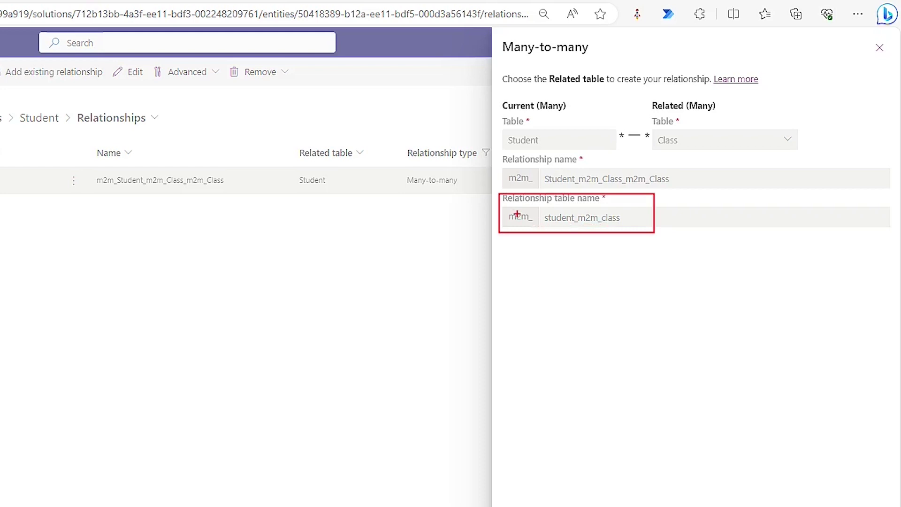
{"action": "left_click_drag", "start_coordinate": [504, 206], "coordinate": [577, 230]}
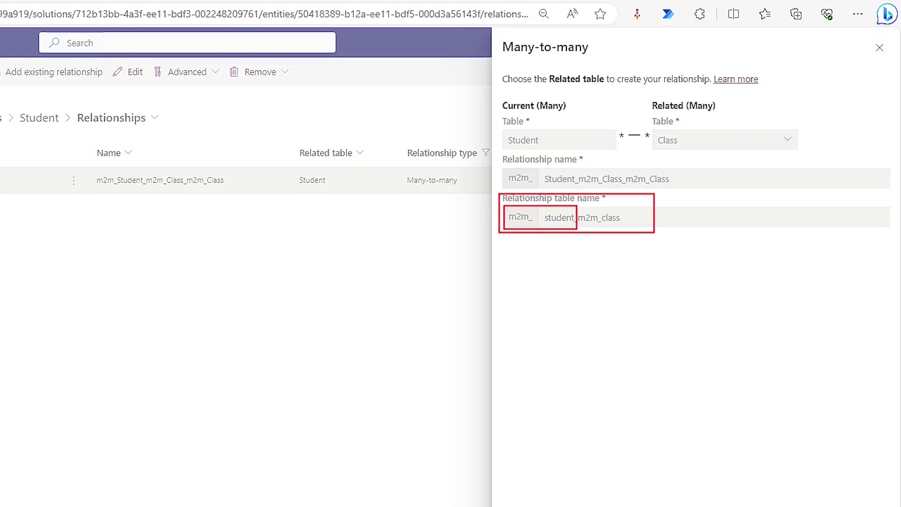
{"action": "left_click_drag", "start_coordinate": [581, 209], "coordinate": [637, 229]}
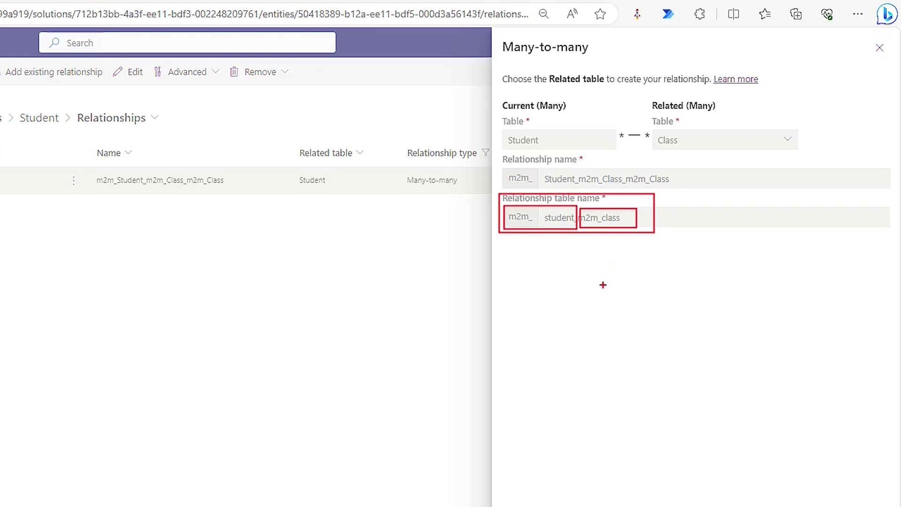
{"action": "key", "text": "Escape"}
{"action": "left_click_drag", "start_coordinate": [621, 221], "coordinate": [545, 221]}
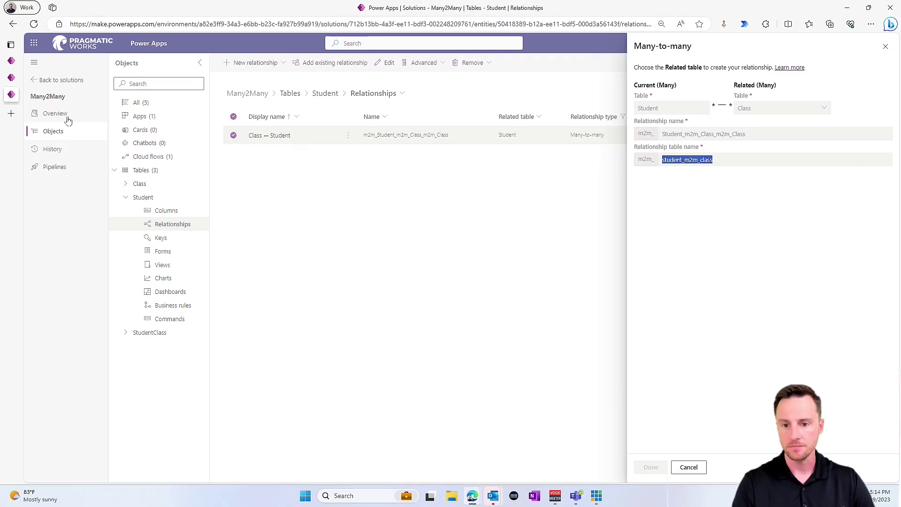
{"action": "left_click", "coordinate": [12, 78]}
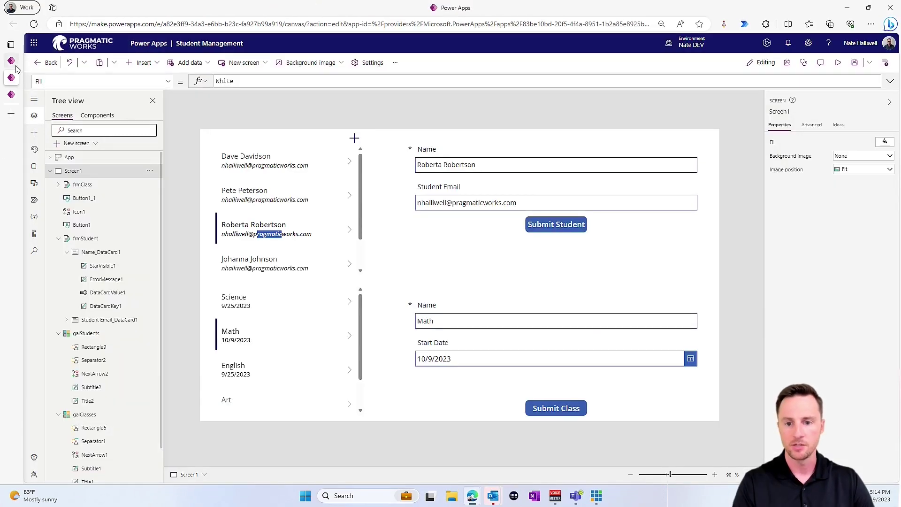
{"action": "left_click", "coordinate": [11, 61]}
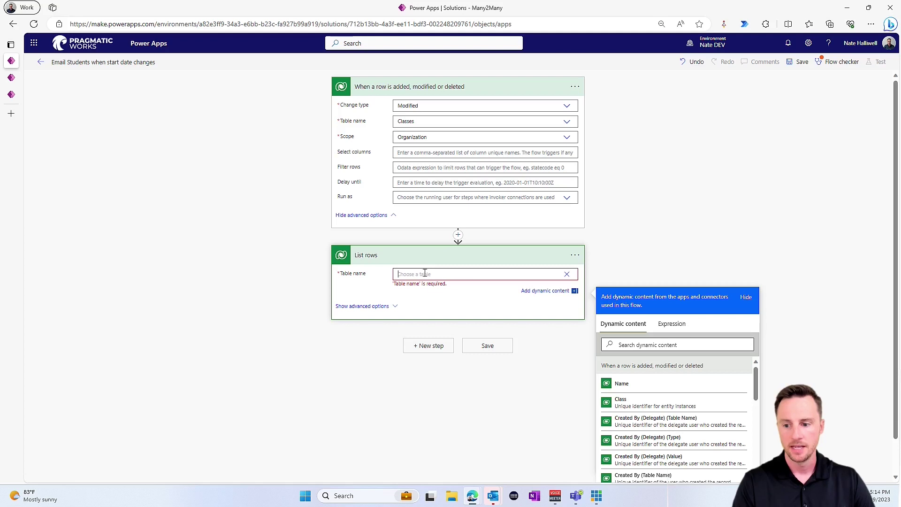
- Enter m2m_student_m2m_classset as the List rows table name, then focus the trigger's Select columns field
{"action": "type", "text": "m2"}
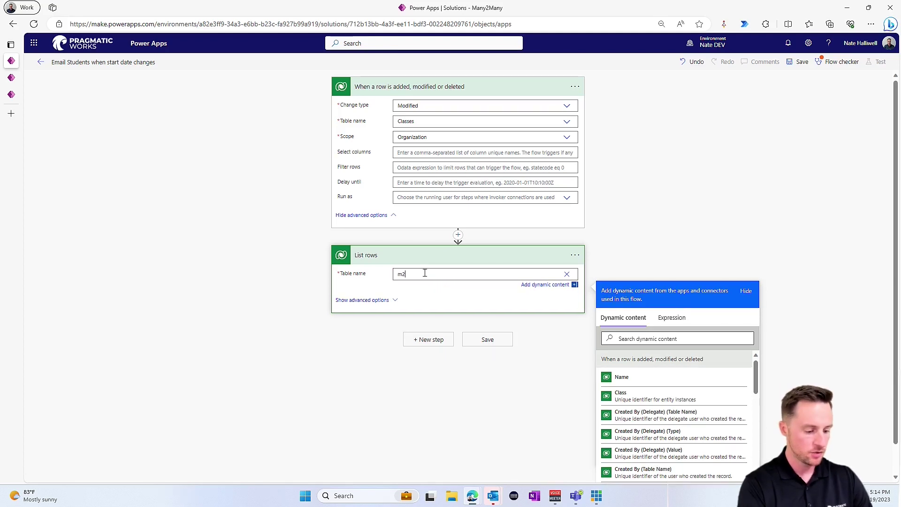
{"action": "type", "text": "m"}
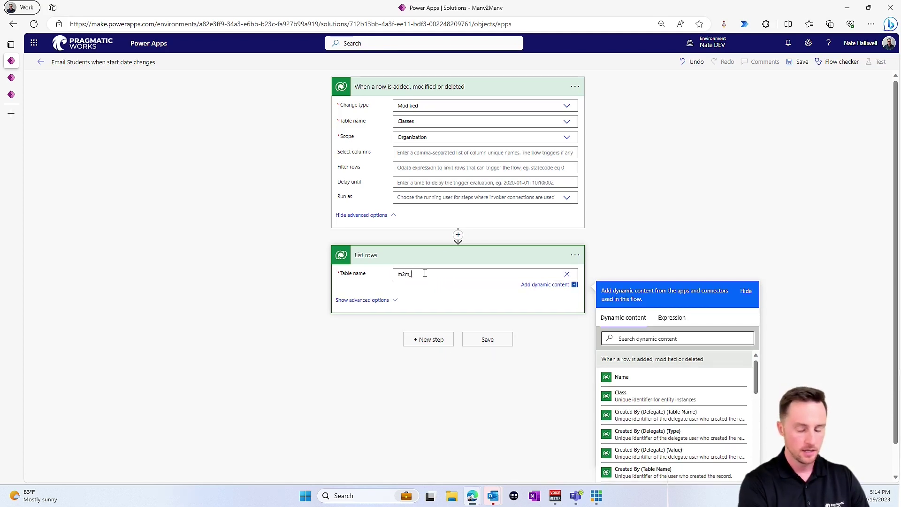
{"action": "type", "text": "_student_m2m_classset"}
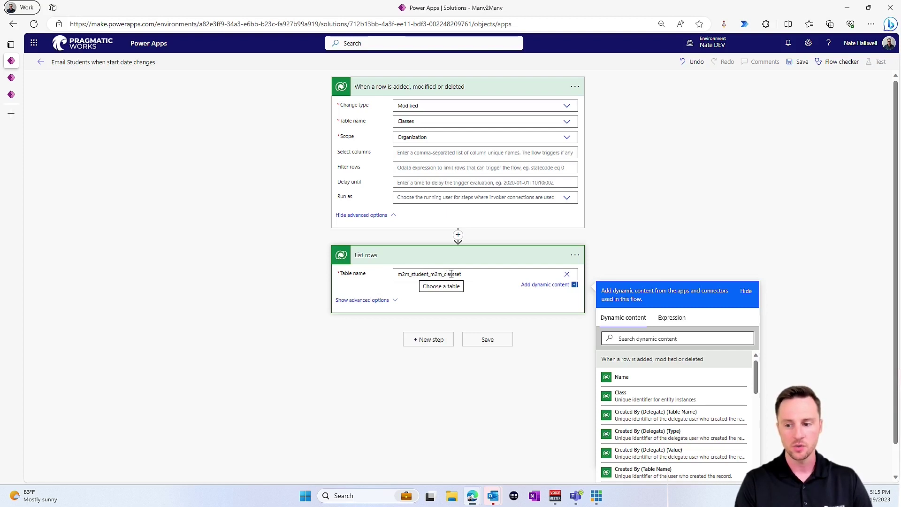
{"action": "left_click_drag", "start_coordinate": [455, 274], "coordinate": [472, 273]}
{"action": "left_click", "coordinate": [475, 273]}
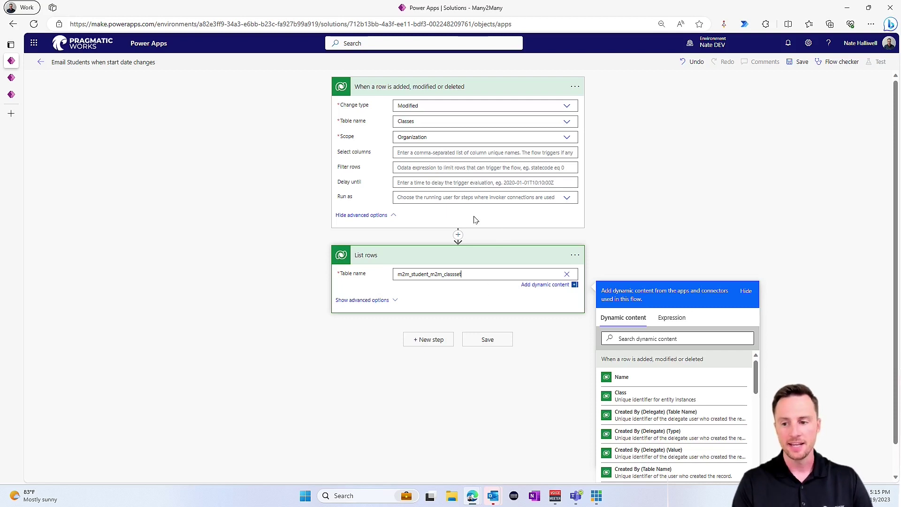
{"action": "left_click", "coordinate": [423, 153]}
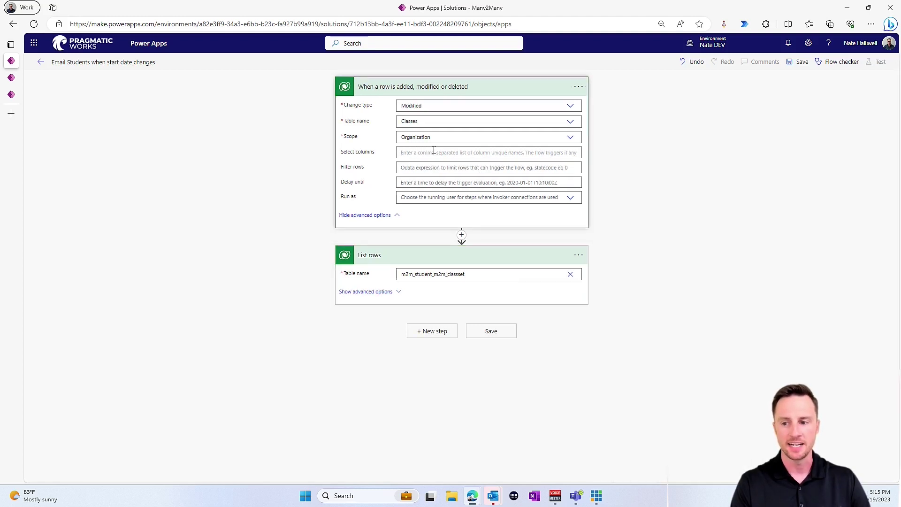
- Dismiss the Many-to-many panel and open the Class table's column list
{"action": "left_click", "coordinate": [12, 94]}
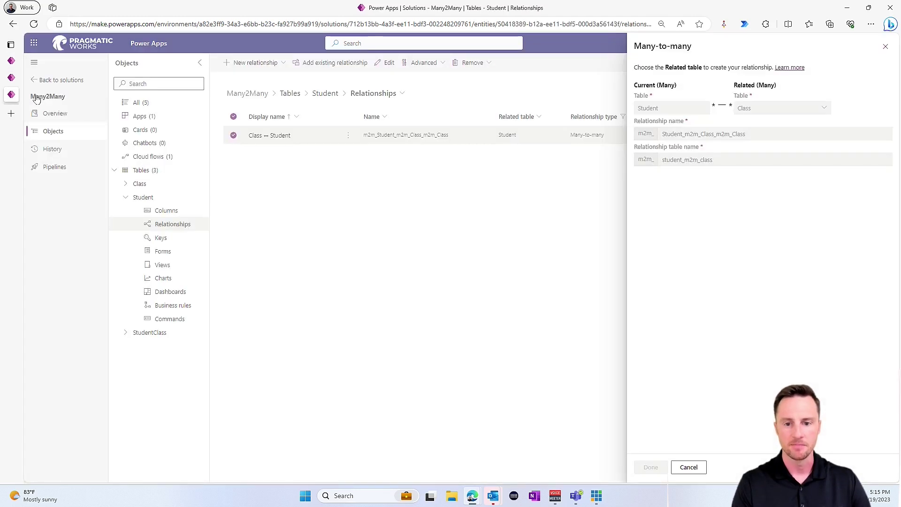
{"action": "mouse_move", "coordinate": [12, 83]}
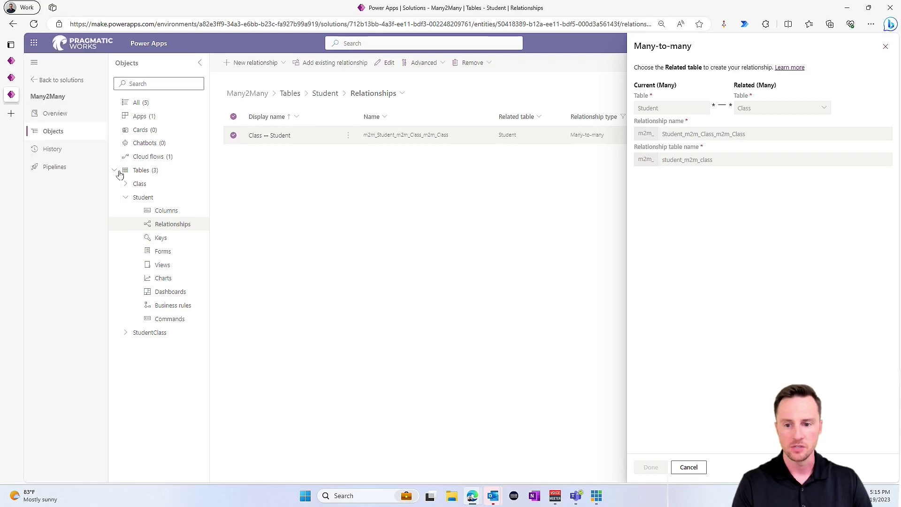
{"action": "left_click", "coordinate": [690, 467]}
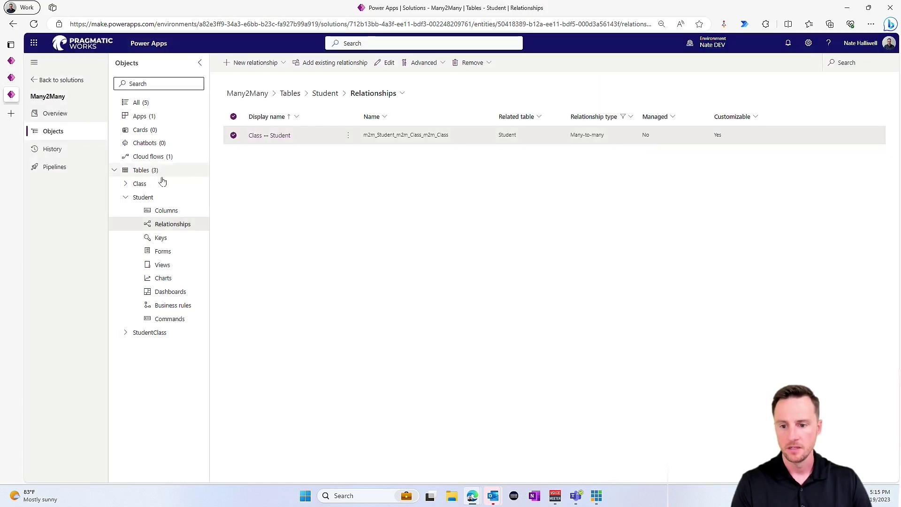
{"action": "left_click", "coordinate": [140, 183]}
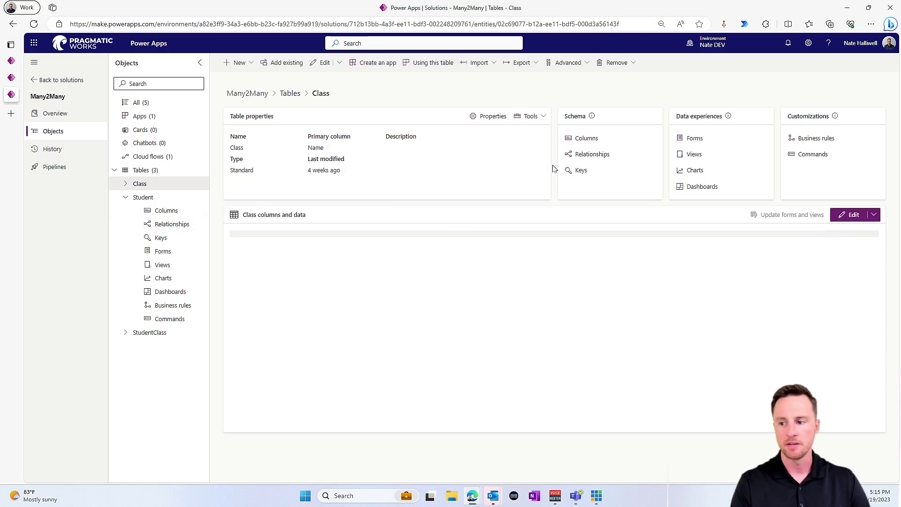
{"action": "left_click", "coordinate": [595, 140]}
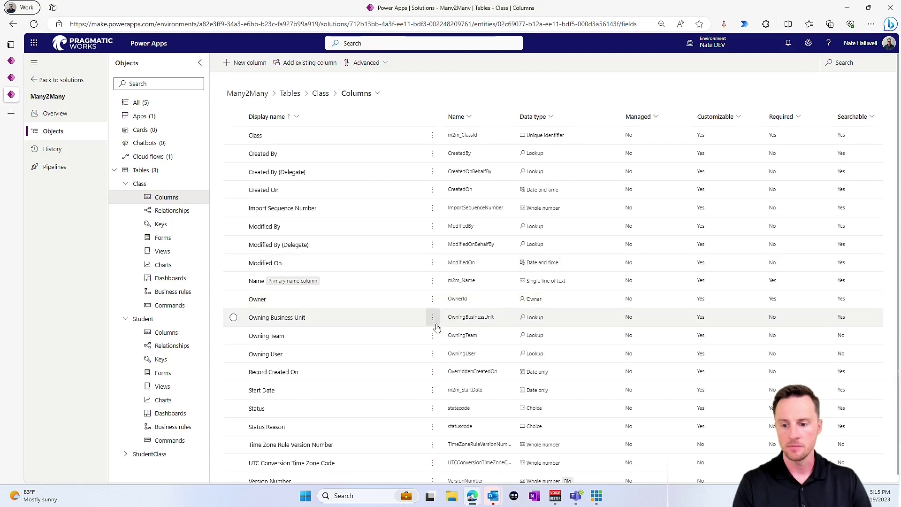
- Copy the Start Date column's logical name, m2m_StartDate, via Advanced > Tools
{"action": "scroll", "coordinate": [432, 324], "scroll_direction": "down", "scroll_amount": 1}
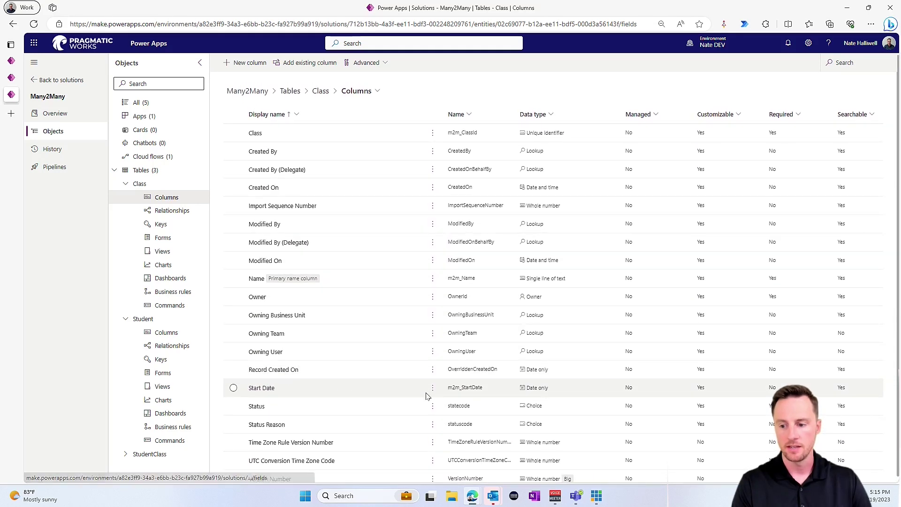
{"action": "left_click", "coordinate": [432, 391]}
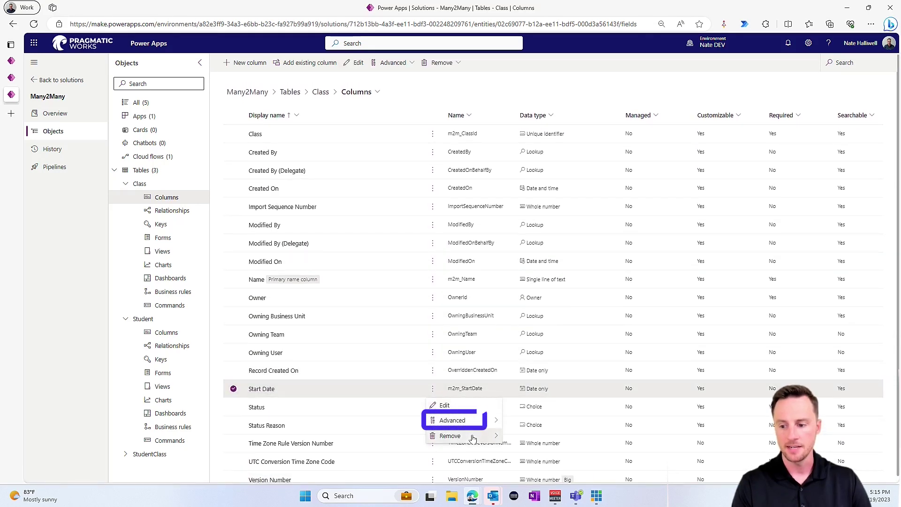
{"action": "mouse_move", "coordinate": [479, 423]}
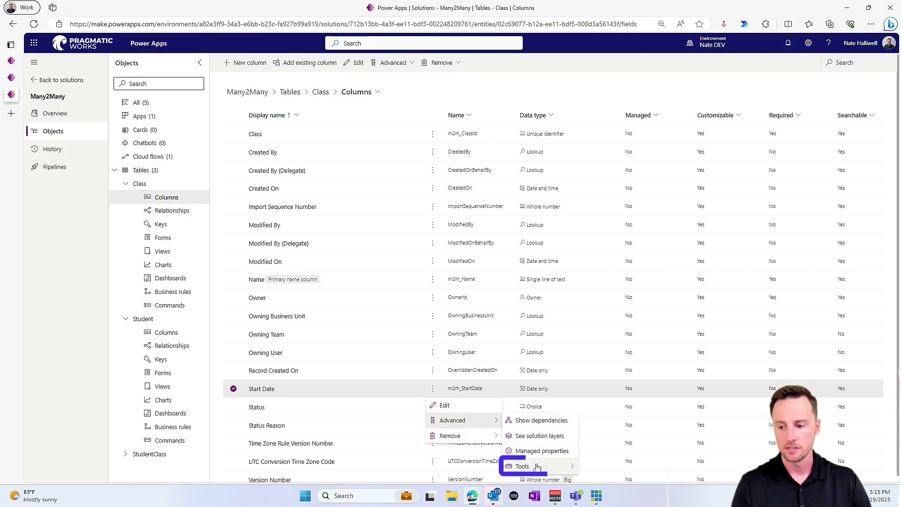
{"action": "mouse_move", "coordinate": [554, 467]}
{"action": "left_click", "coordinate": [617, 444]}
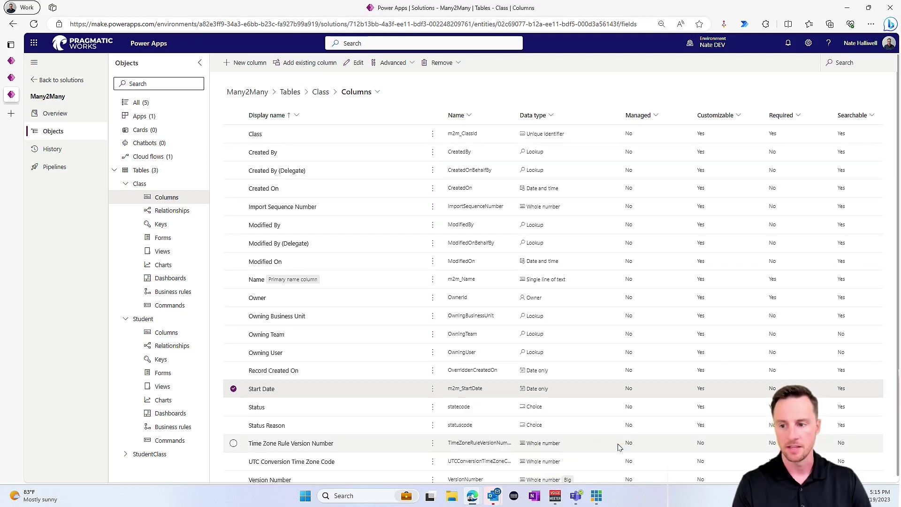
{"action": "left_click", "coordinate": [11, 64]}
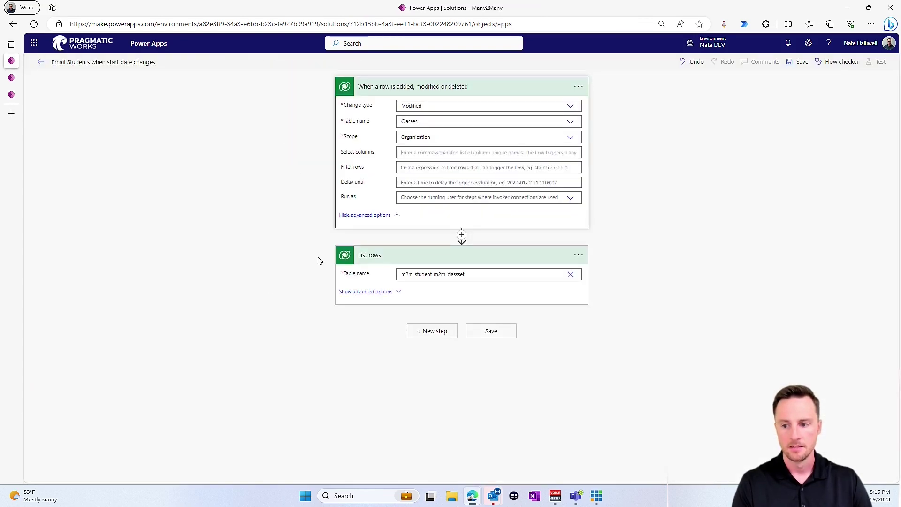
- Paste m2m_startdate into the trigger's Select columns and save the flow
{"action": "left_click", "coordinate": [407, 153]}
{"action": "key", "text": "ctrl+v"}
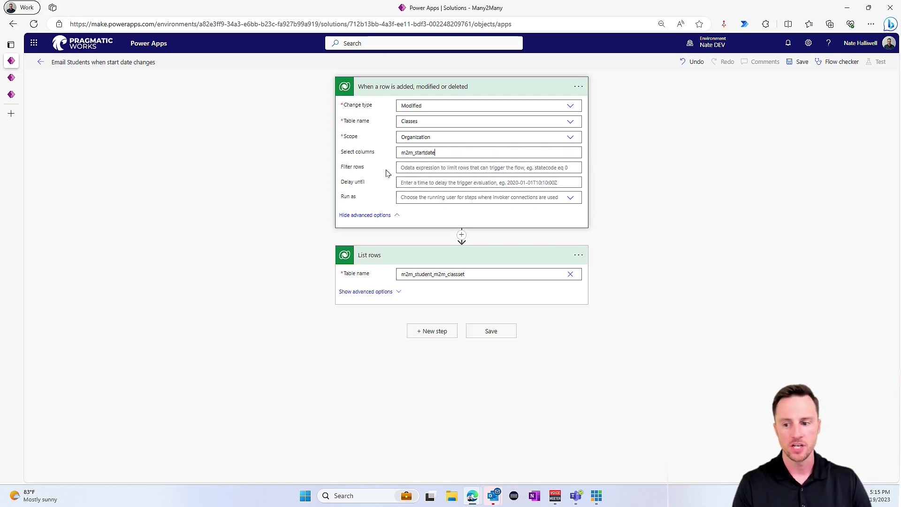
{"action": "left_click", "coordinate": [492, 332]}
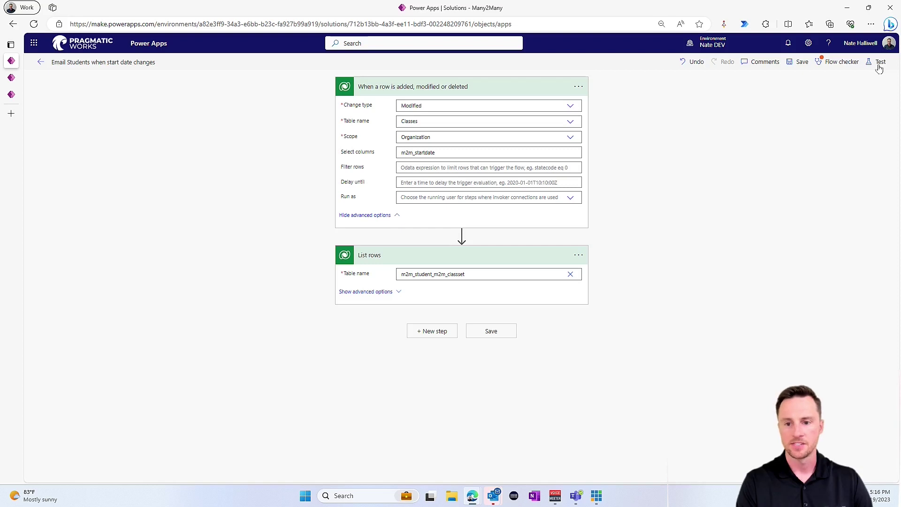
- Start a manual test run of the flow
{"action": "left_click", "coordinate": [880, 61]}
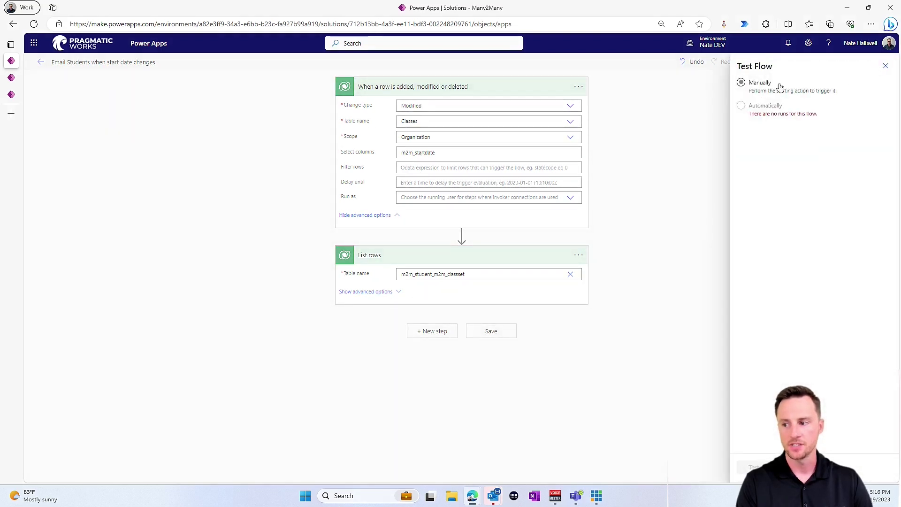
{"action": "left_click", "coordinate": [763, 90]}
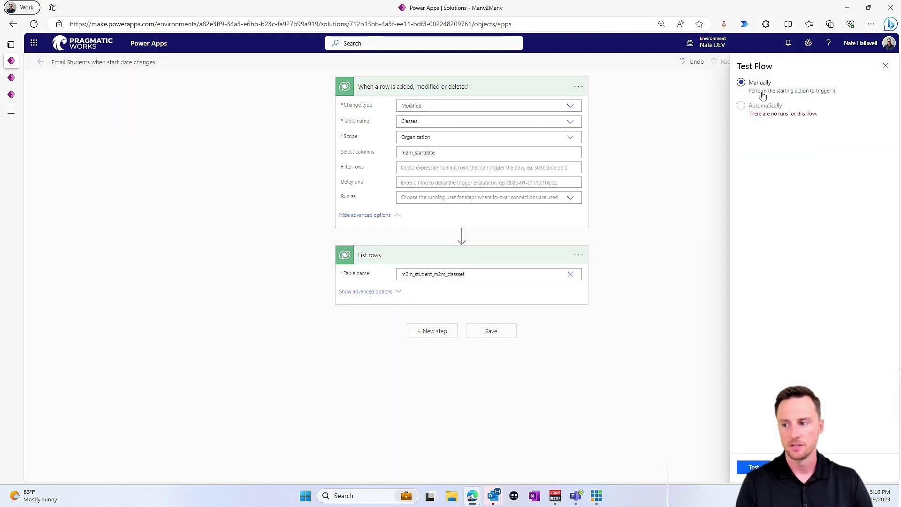
{"action": "left_click", "coordinate": [755, 467]}
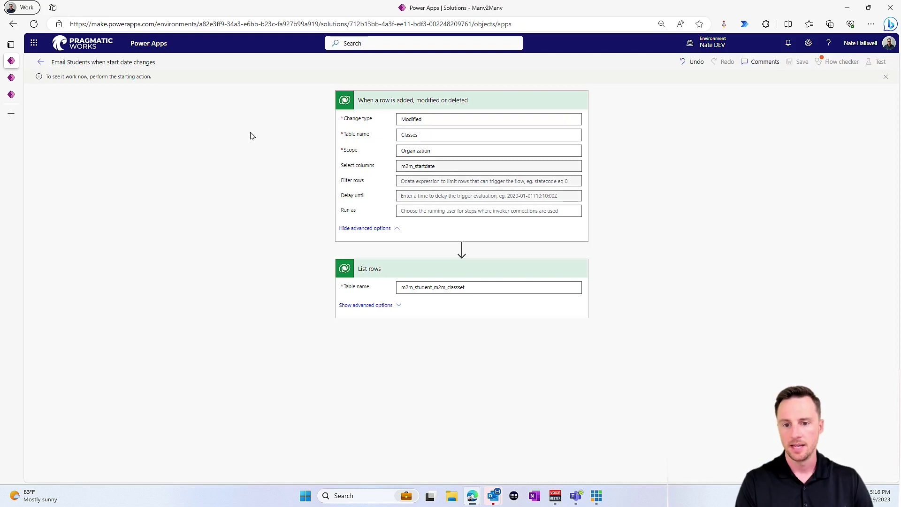
- In the Student Management app, set Math's Start Date to 10/2/2023 and submit the class
{"action": "left_click", "coordinate": [13, 78]}
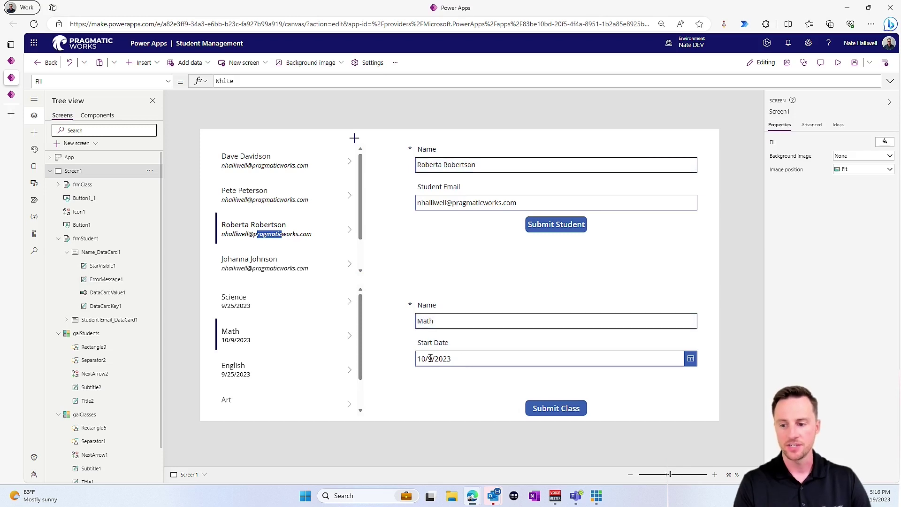
{"action": "left_click", "coordinate": [691, 359]}
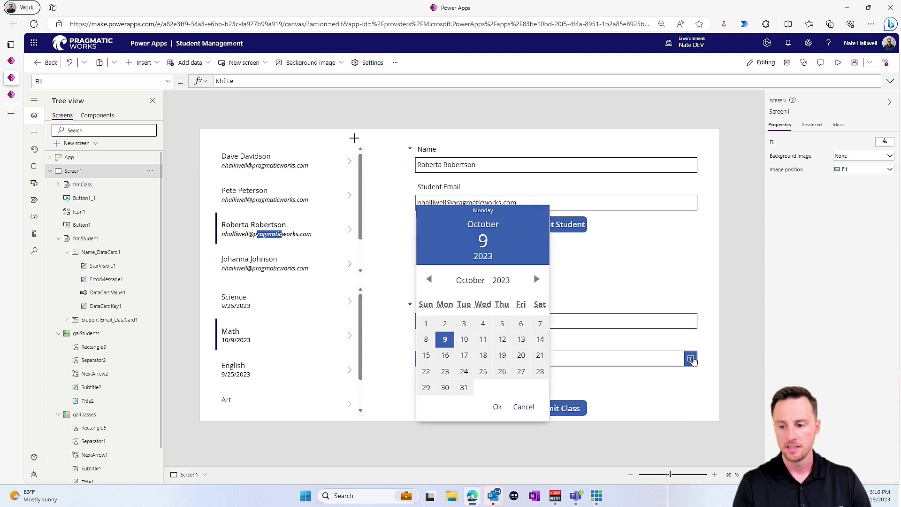
{"action": "left_click", "coordinate": [446, 324]}
{"action": "left_click", "coordinate": [497, 407]}
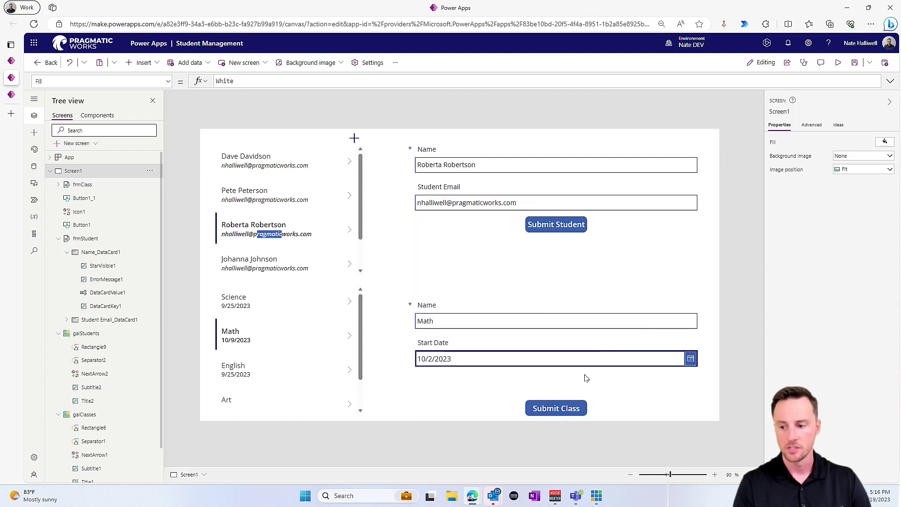
{"action": "left_click", "coordinate": [570, 408]}
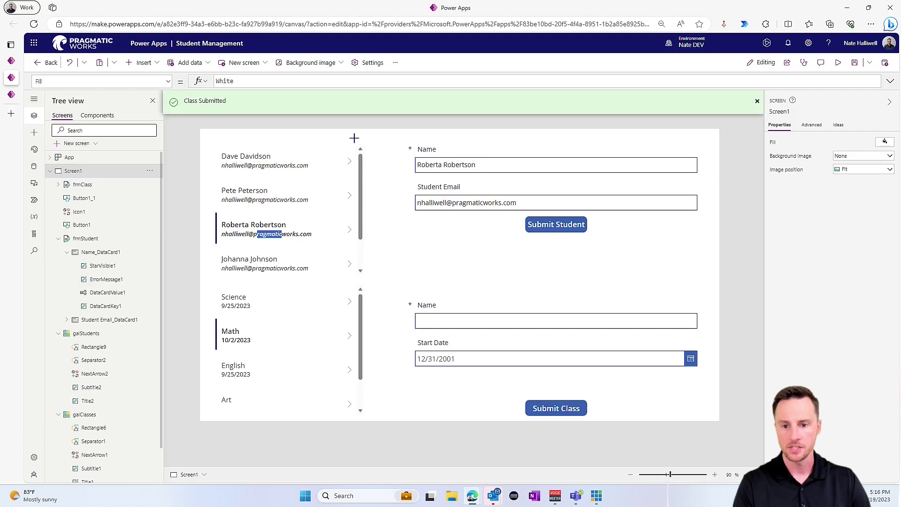
{"action": "left_click", "coordinate": [12, 62]}
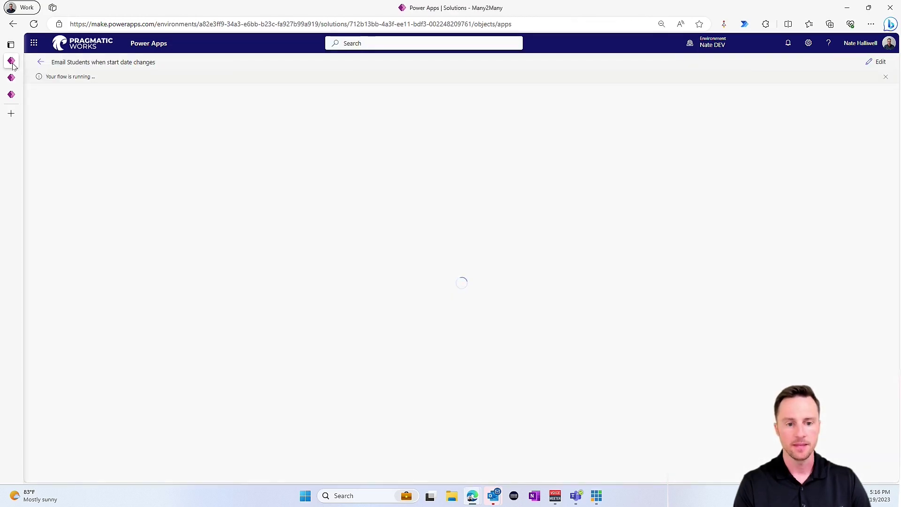
- Expand the List rows step in the run and open its output JSON
{"action": "mouse_move", "coordinate": [26, 73]}
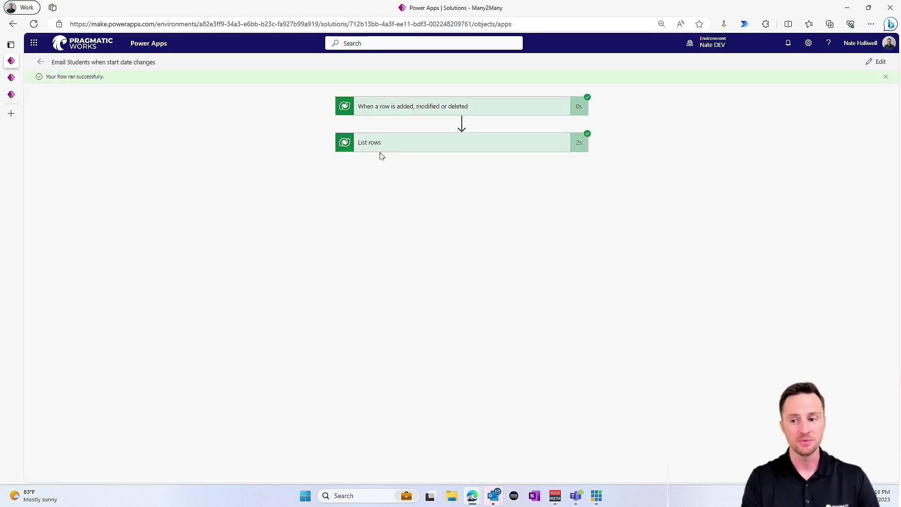
{"action": "left_click", "coordinate": [404, 149]}
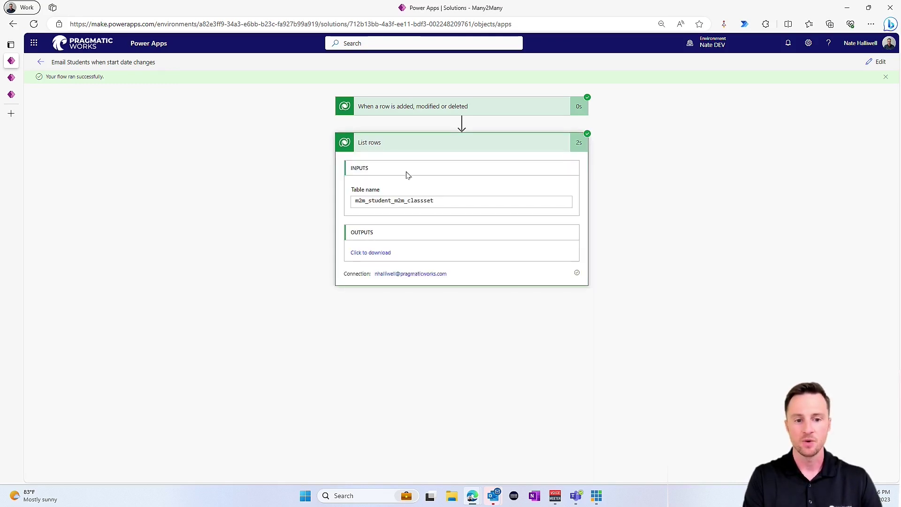
{"action": "left_click", "coordinate": [373, 253]}
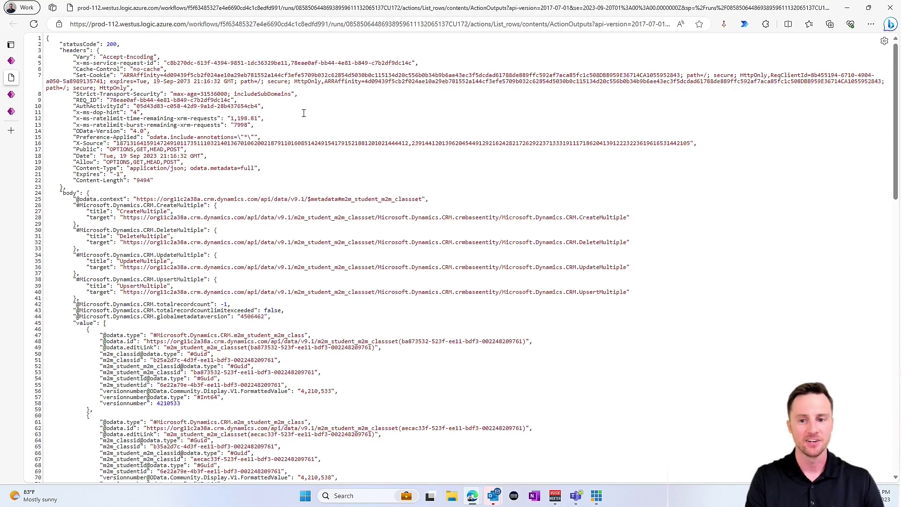
{"action": "scroll", "coordinate": [128, 151], "scroll_direction": "down", "scroll_amount": 1}
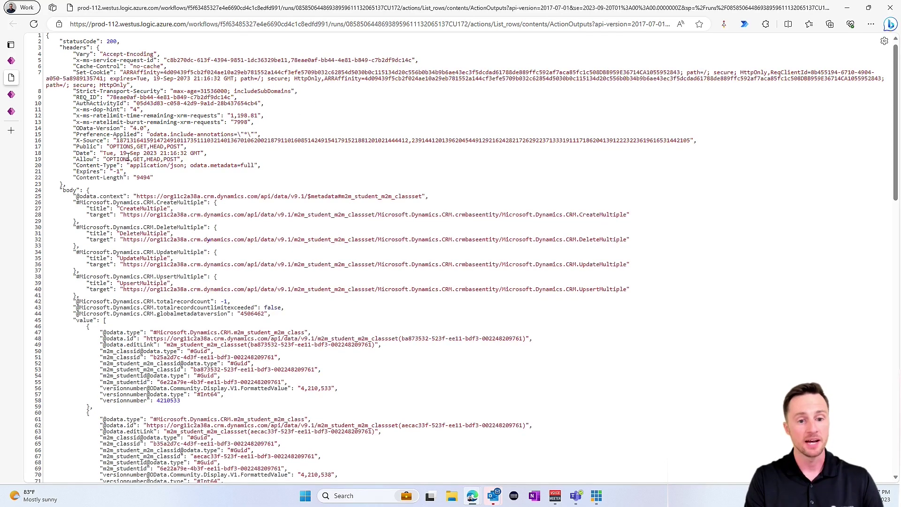
{"action": "scroll", "coordinate": [127, 158], "scroll_direction": "down", "scroll_amount": 3}
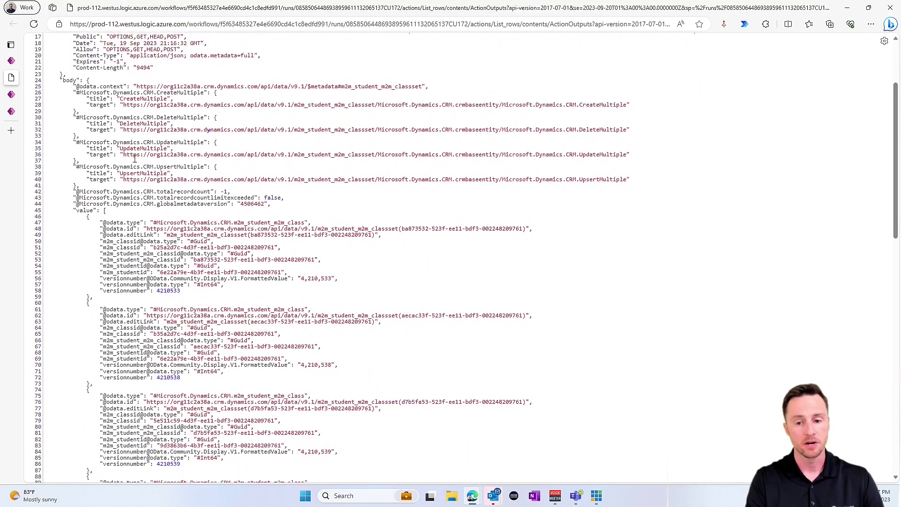
{"action": "scroll", "coordinate": [134, 159], "scroll_direction": "down", "scroll_amount": 2}
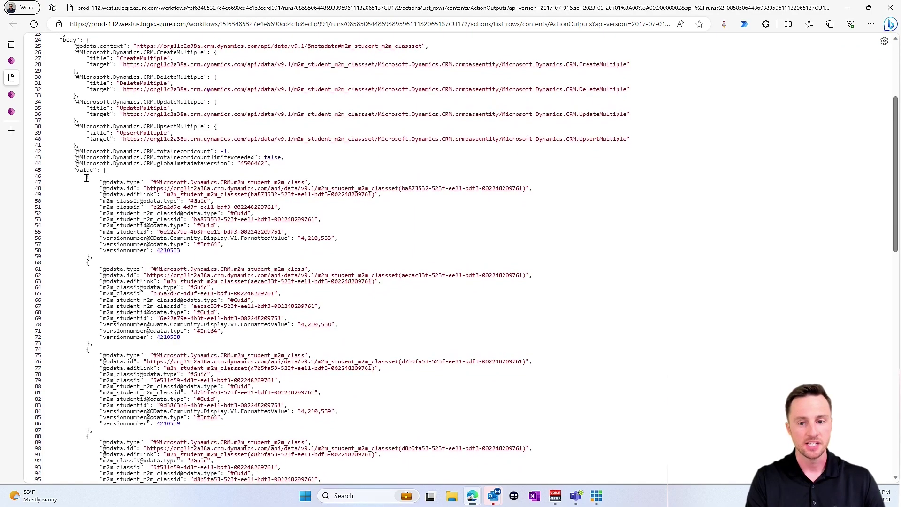
{"action": "scroll", "coordinate": [87, 169], "scroll_direction": "down", "scroll_amount": 1}
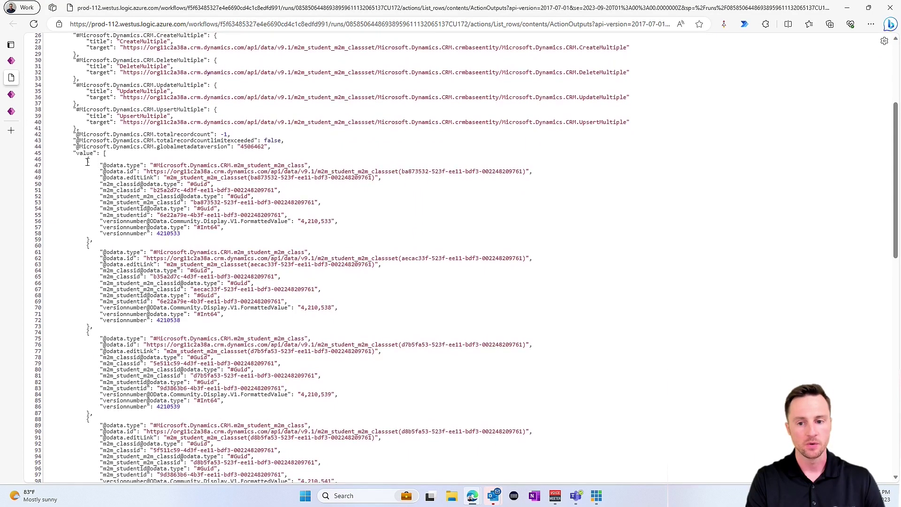
- Highlight the m2m_classid and m2m_studentid values in the output rows
{"action": "left_click_drag", "start_coordinate": [77, 153], "coordinate": [104, 153]}
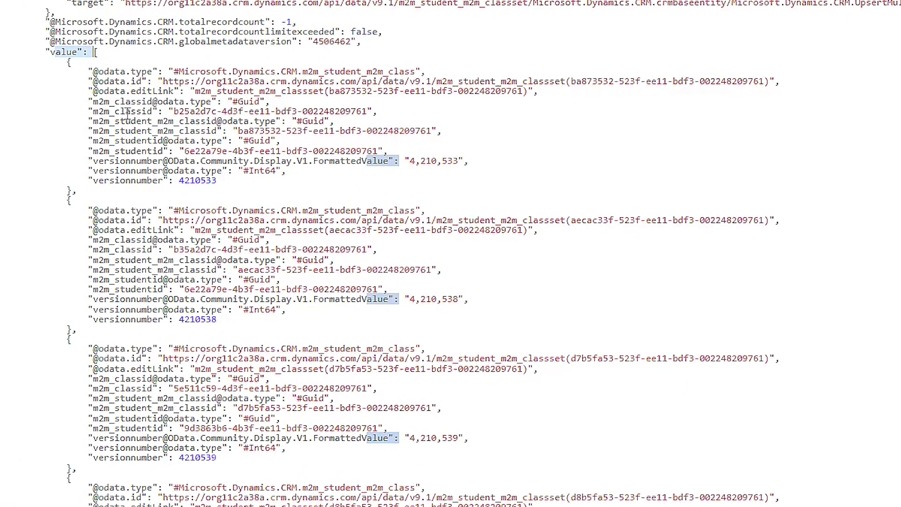
{"action": "left_click_drag", "start_coordinate": [93, 112], "coordinate": [372, 115]}
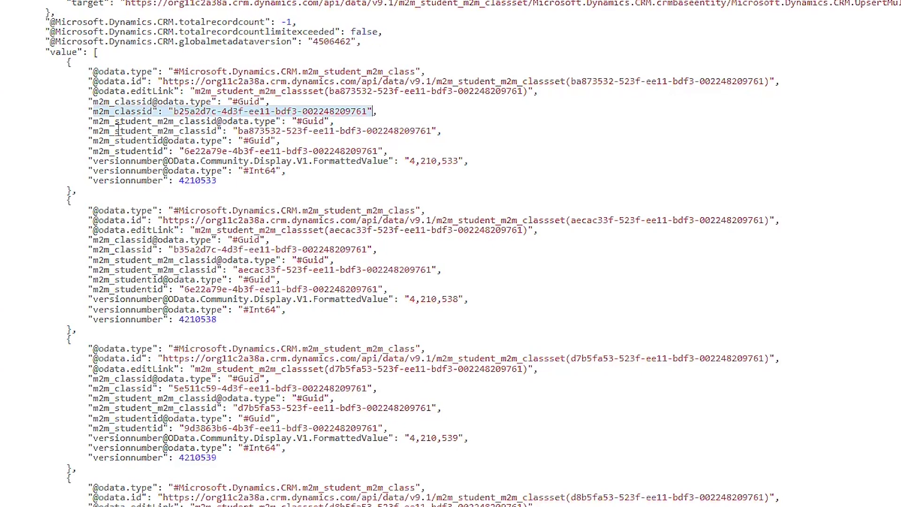
{"action": "left_click_drag", "start_coordinate": [93, 151], "coordinate": [389, 150]}
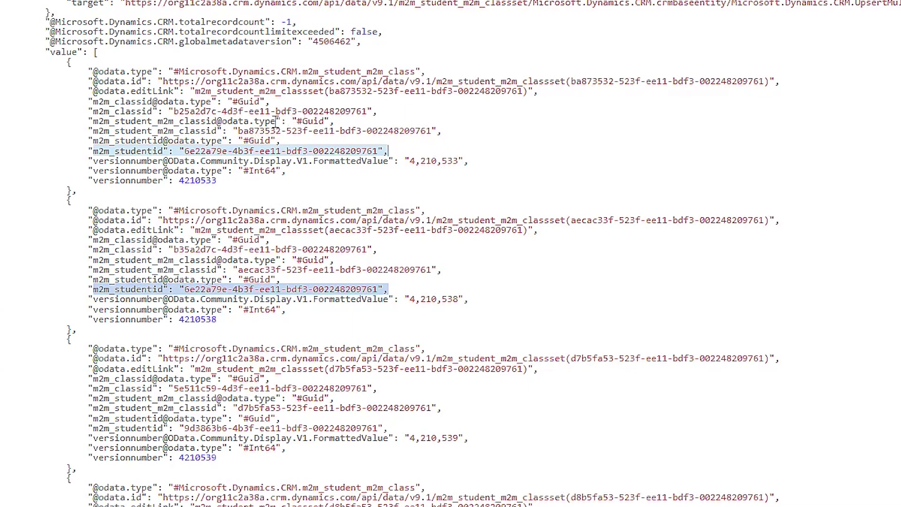
{"action": "left_click_drag", "start_coordinate": [236, 130], "coordinate": [421, 130]}
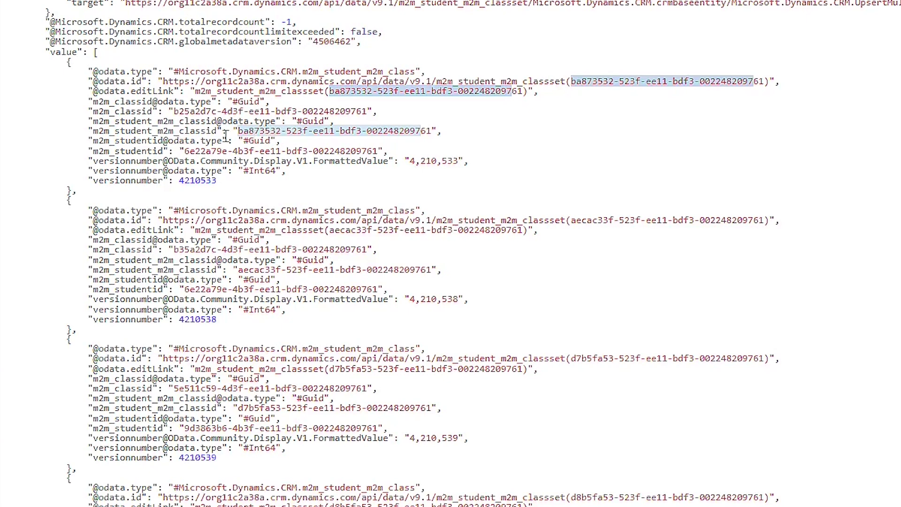
{"action": "left_click", "coordinate": [150, 112]}
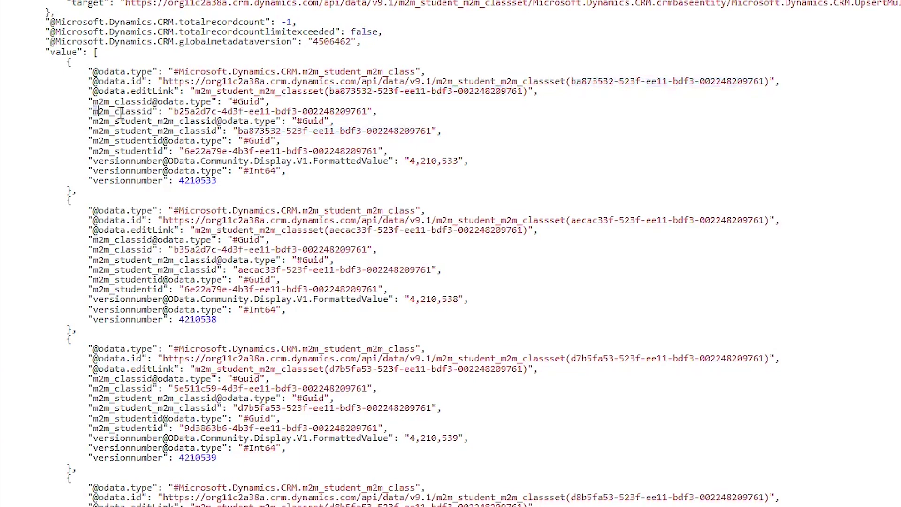
{"action": "left_click", "coordinate": [153, 112]}
{"action": "left_click_drag", "start_coordinate": [93, 112], "coordinate": [152, 113]}
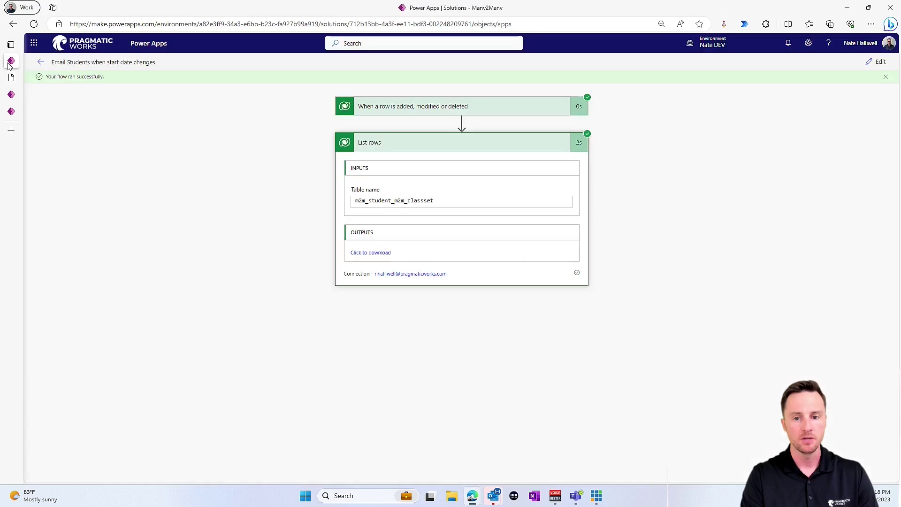
- Filter List rows to m2m_classid eq the trigger's Class and save the flow
{"action": "left_click", "coordinate": [878, 63]}
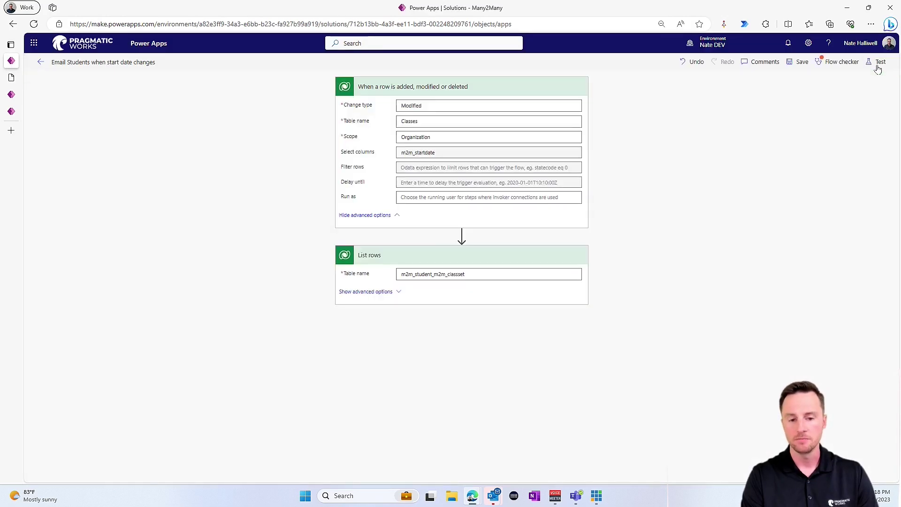
{"action": "left_click", "coordinate": [377, 294]}
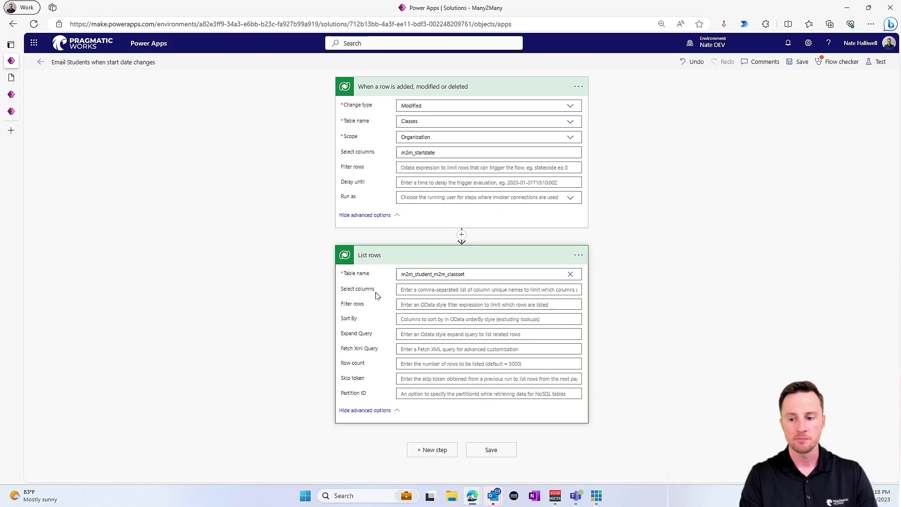
{"action": "left_click", "coordinate": [418, 304]}
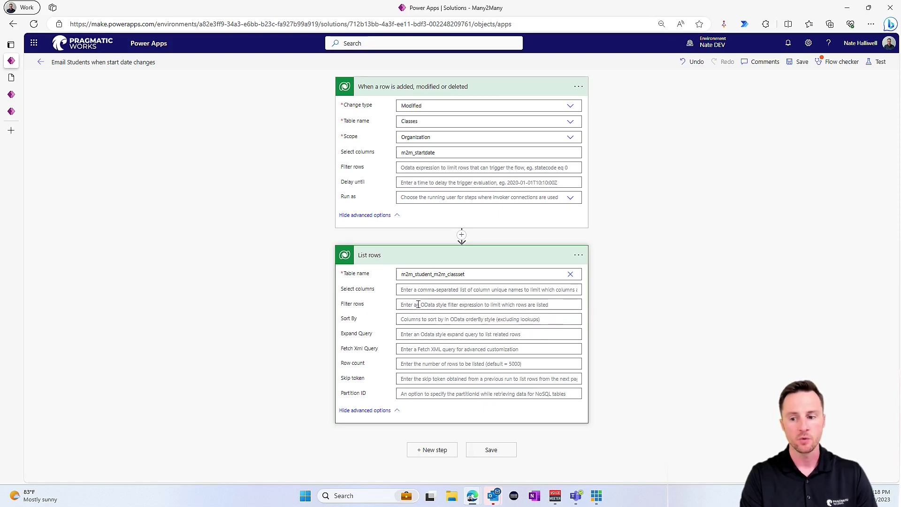
{"action": "type", "text": "m2m_classid eq"}
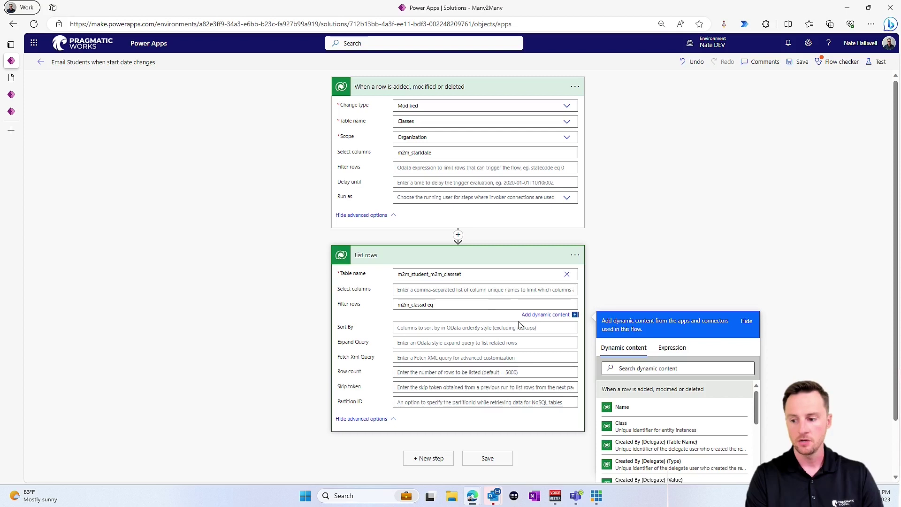
{"action": "left_click", "coordinate": [653, 367]}
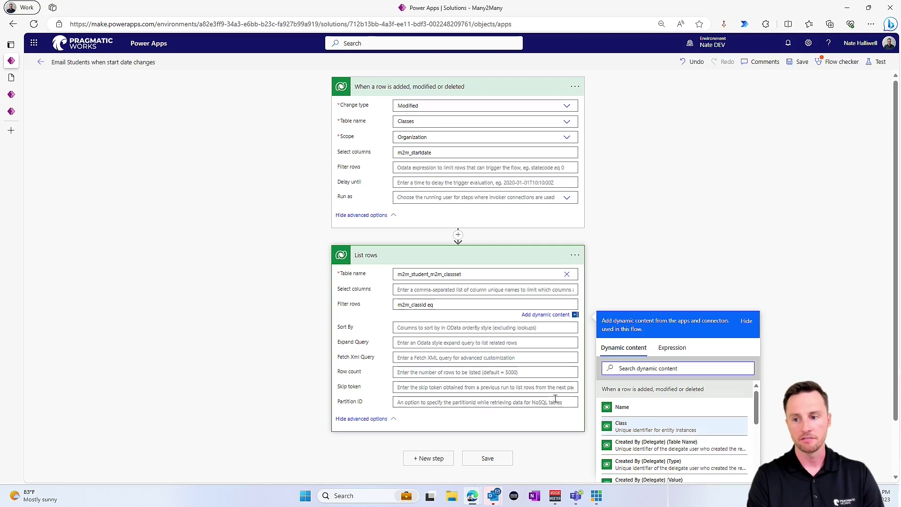
{"action": "left_click", "coordinate": [632, 426]}
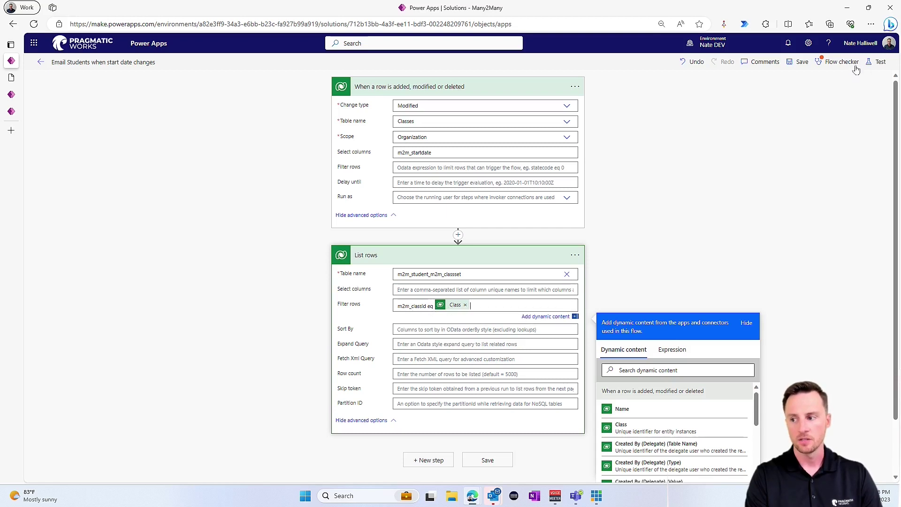
{"action": "left_click", "coordinate": [807, 64]}
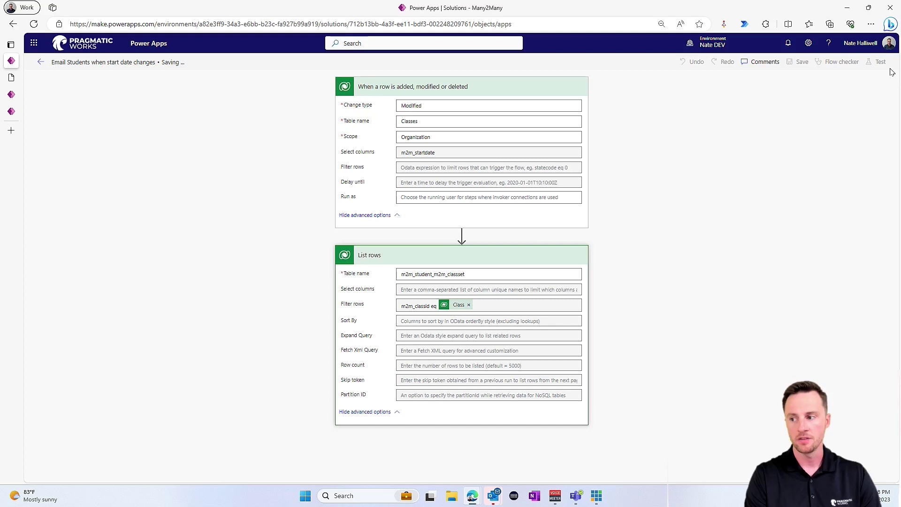
{"action": "left_click", "coordinate": [11, 95]}
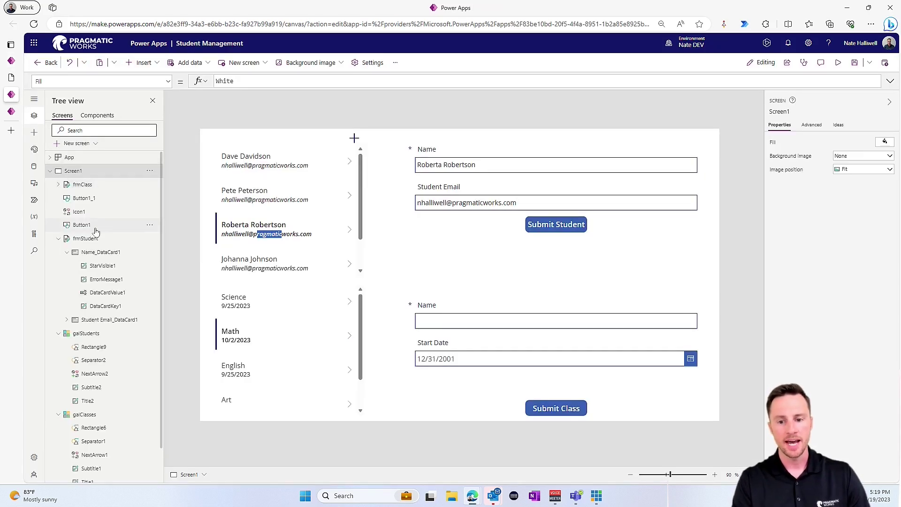
- Open the scrMany2Many screen and check the class enrollments of all five students
{"action": "left_click", "coordinate": [50, 171]}
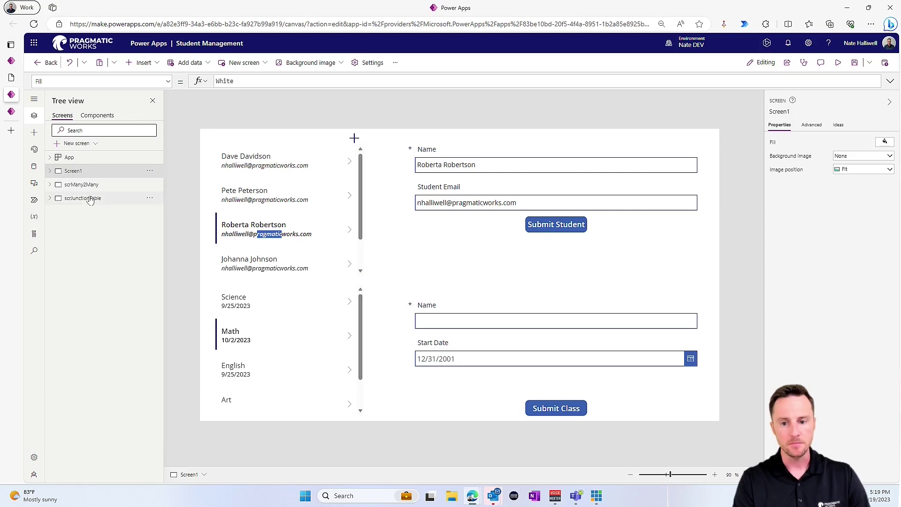
{"action": "left_click", "coordinate": [89, 184]}
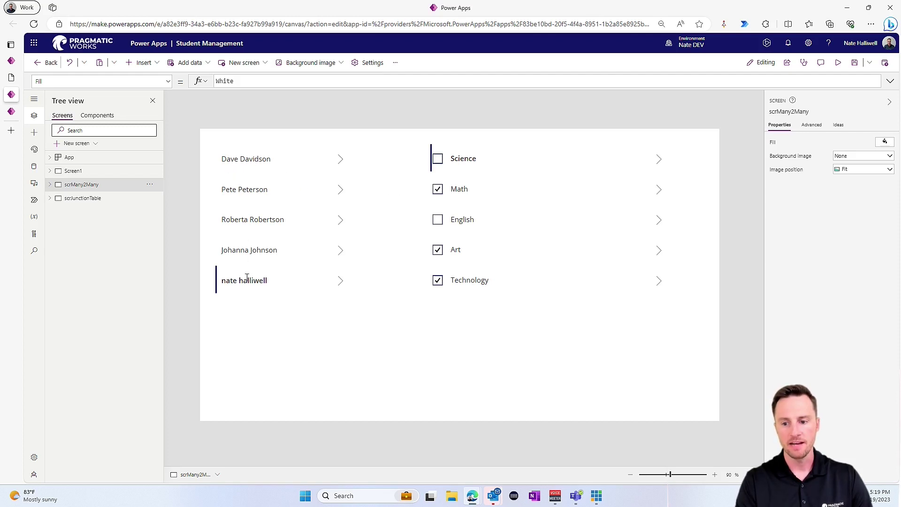
{"action": "left_click", "coordinate": [261, 160]}
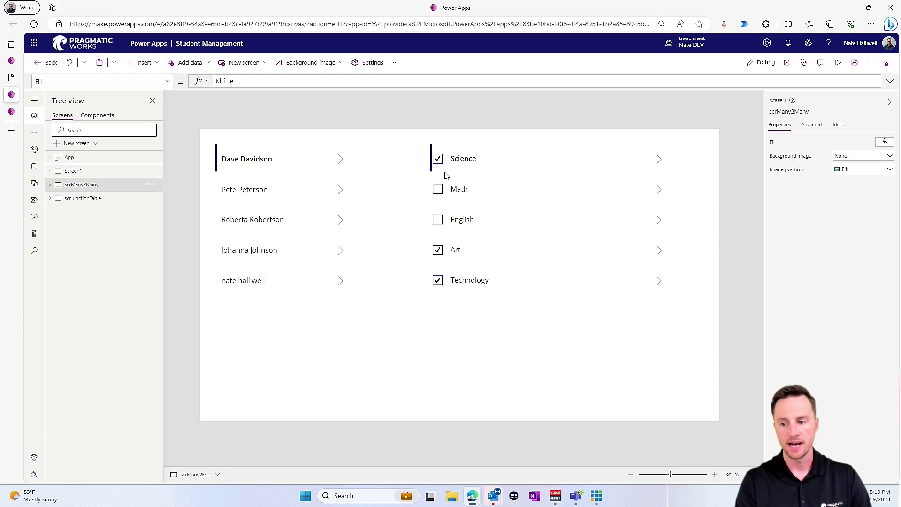
{"action": "left_click", "coordinate": [258, 189]}
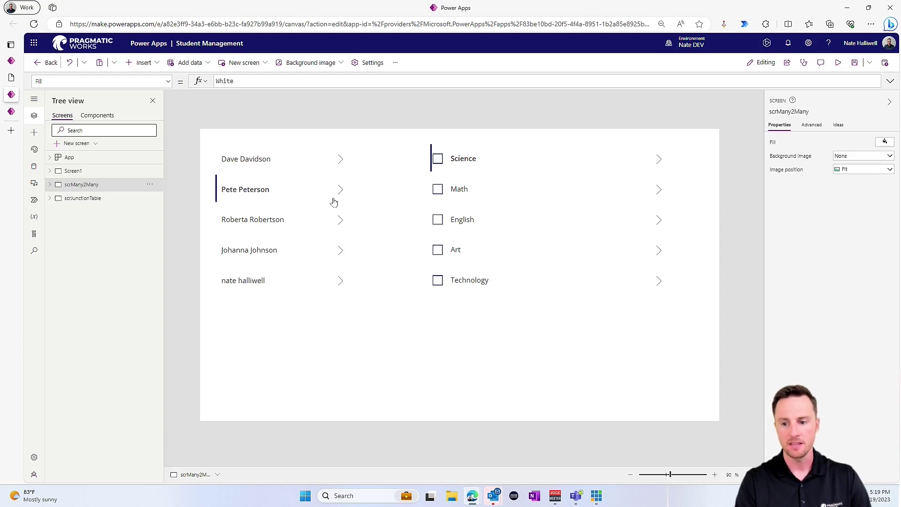
{"action": "left_click", "coordinate": [249, 220]}
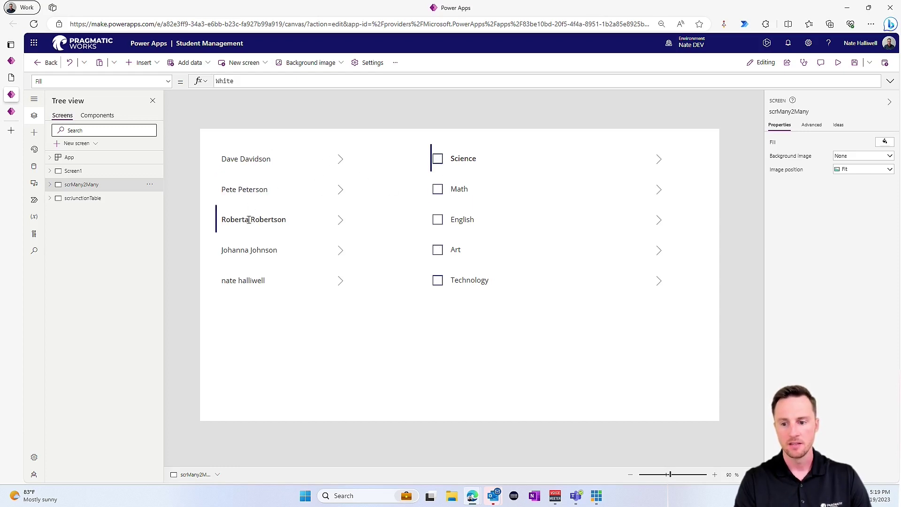
{"action": "left_click", "coordinate": [228, 253]}
{"action": "left_click", "coordinate": [254, 289]}
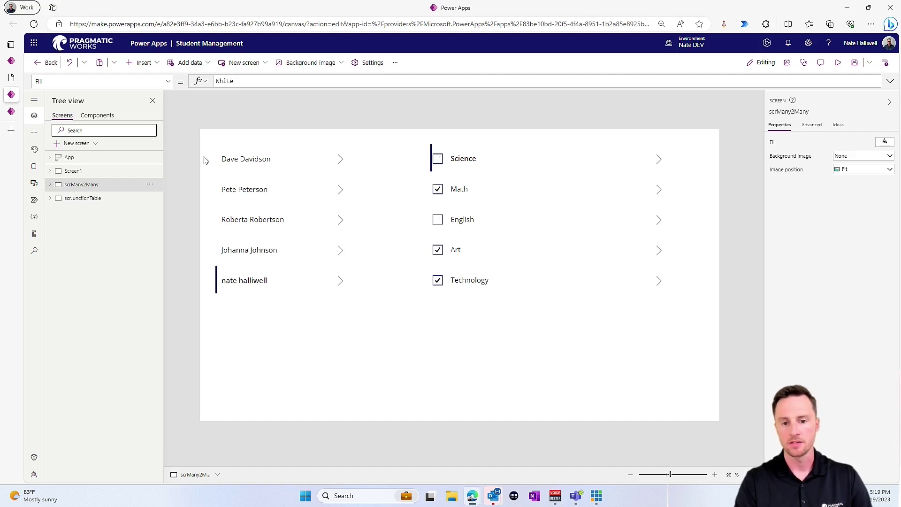
{"action": "left_click", "coordinate": [58, 60]}
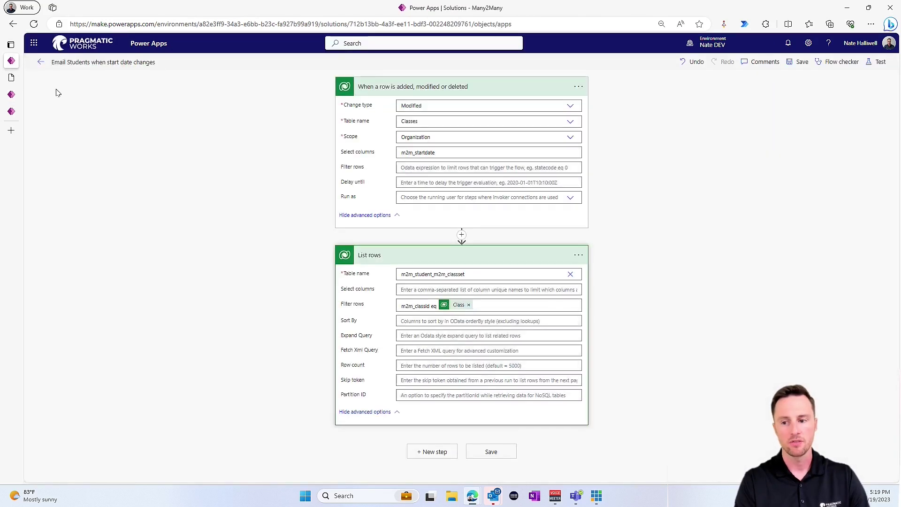
- Retest the flow with the recently used trigger and download the List rows output
{"action": "left_click", "coordinate": [880, 62]}
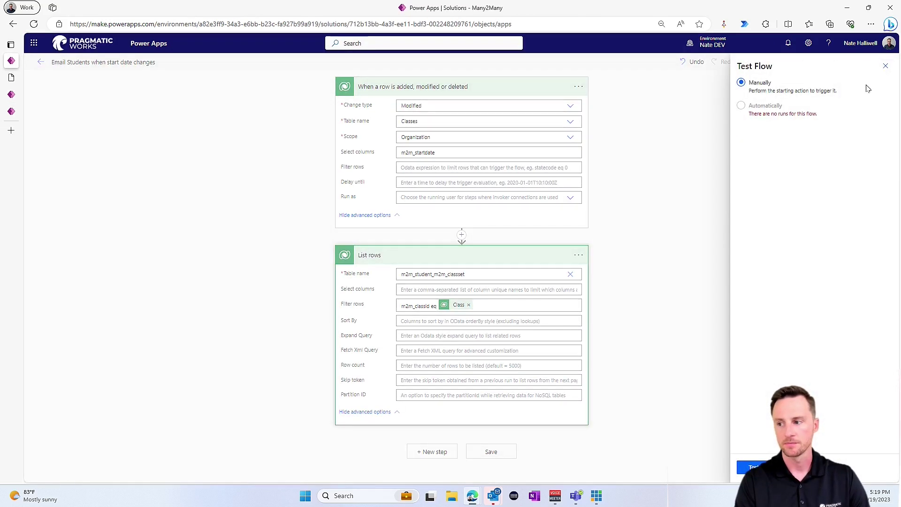
{"action": "left_click", "coordinate": [750, 108]}
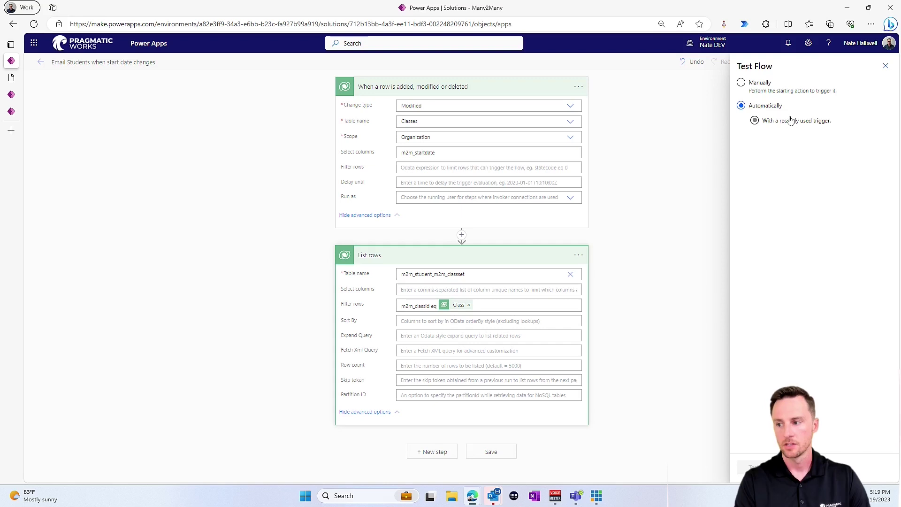
{"action": "left_click", "coordinate": [771, 139]}
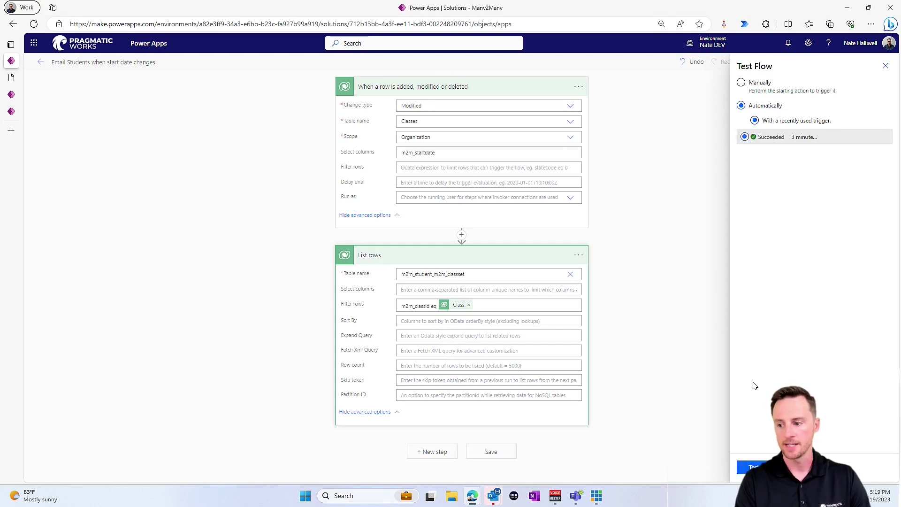
{"action": "left_click", "coordinate": [753, 467]}
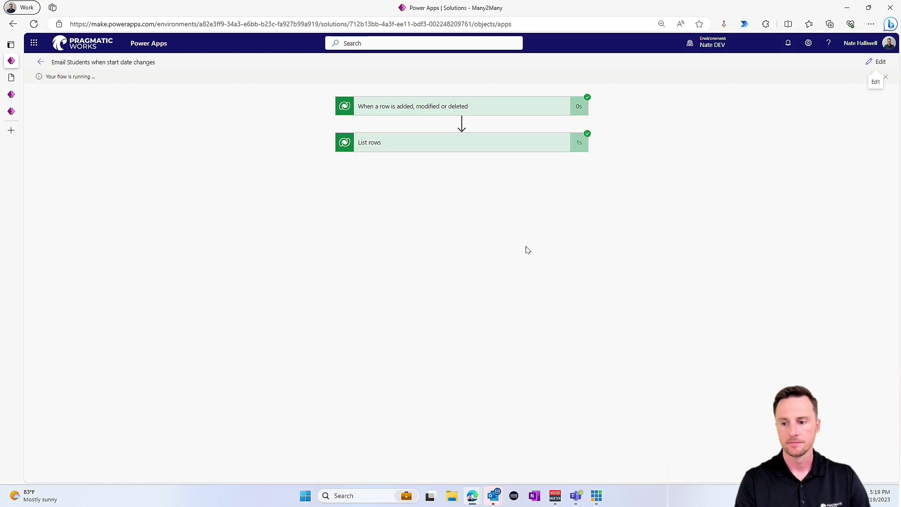
{"action": "left_click", "coordinate": [450, 143]}
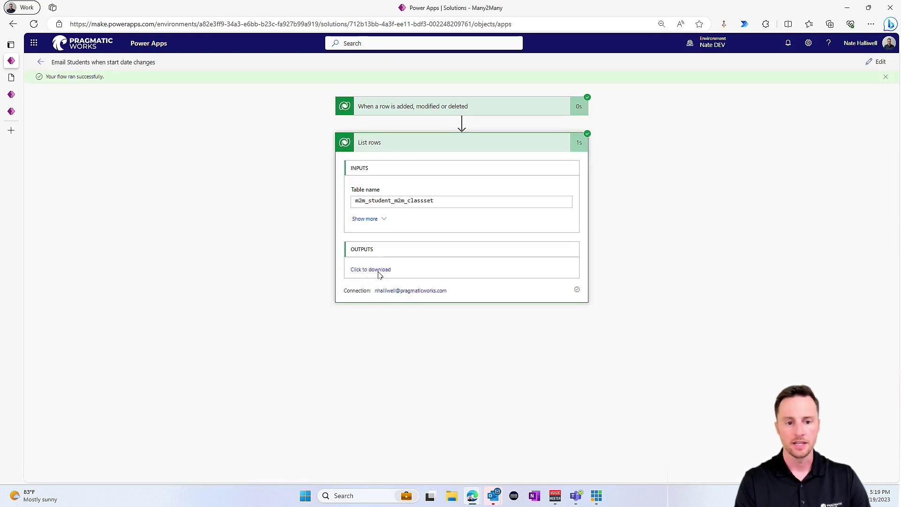
{"action": "left_click", "coordinate": [377, 276]}
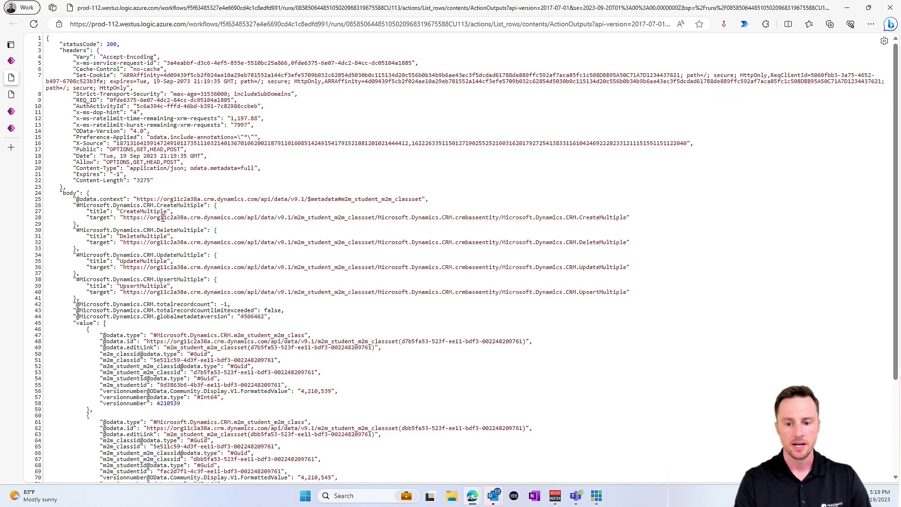
- Review the filtered student records in the output, then return to the run view
{"action": "scroll", "coordinate": [163, 218], "scroll_direction": "down", "scroll_amount": 3}
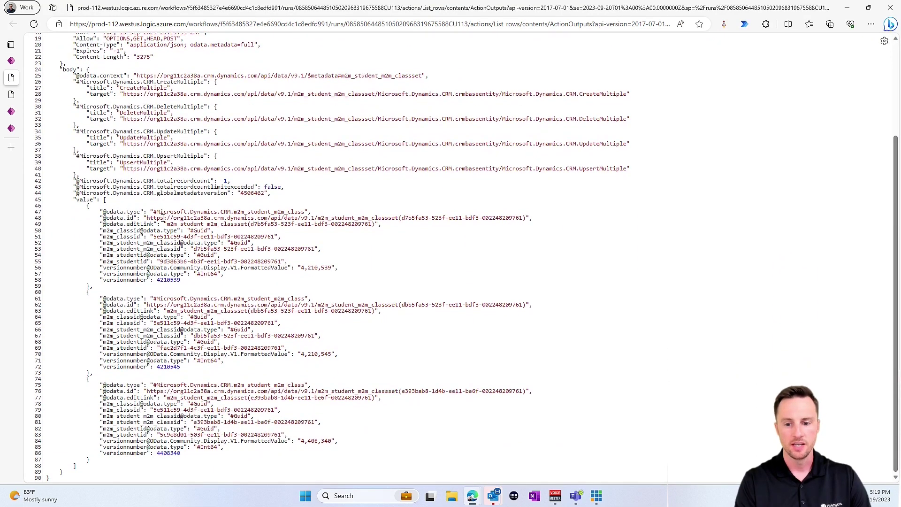
{"action": "left_click_drag", "start_coordinate": [83, 208], "coordinate": [167, 279]}
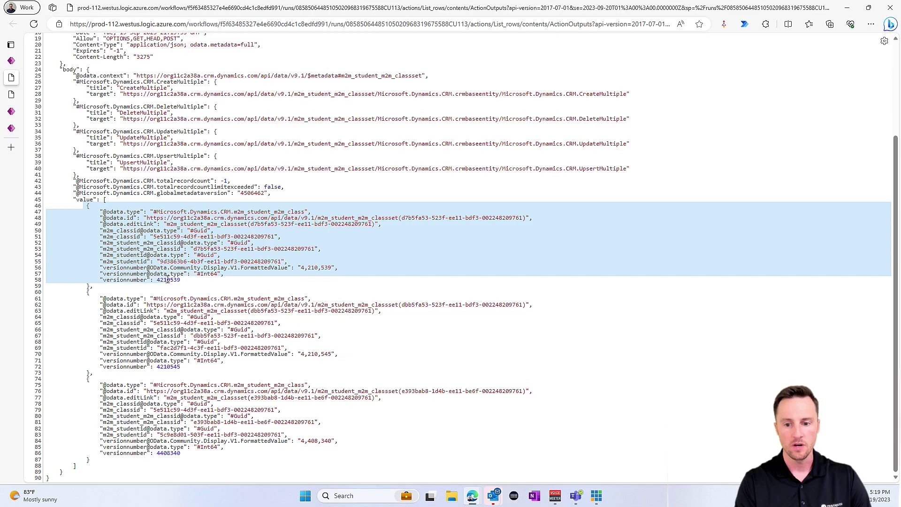
{"action": "left_click_drag", "start_coordinate": [84, 288], "coordinate": [209, 379]}
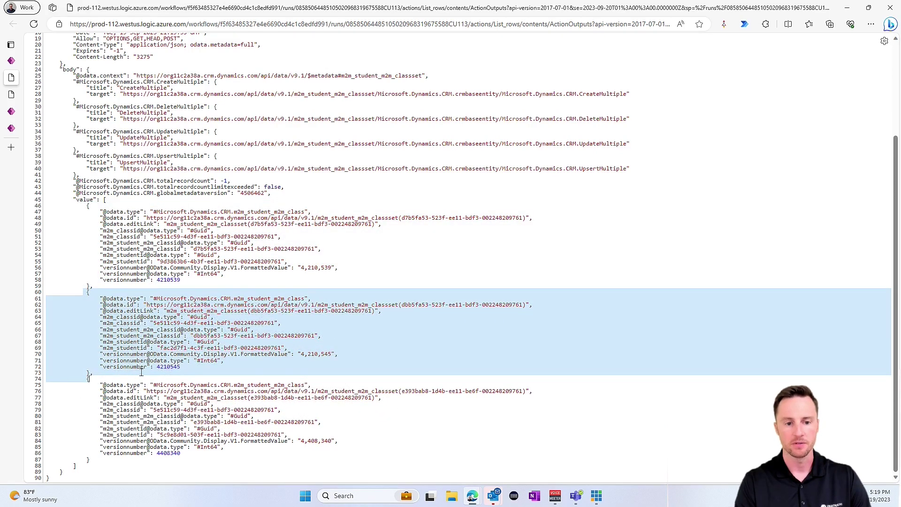
{"action": "mouse_move", "coordinate": [14, 63]}
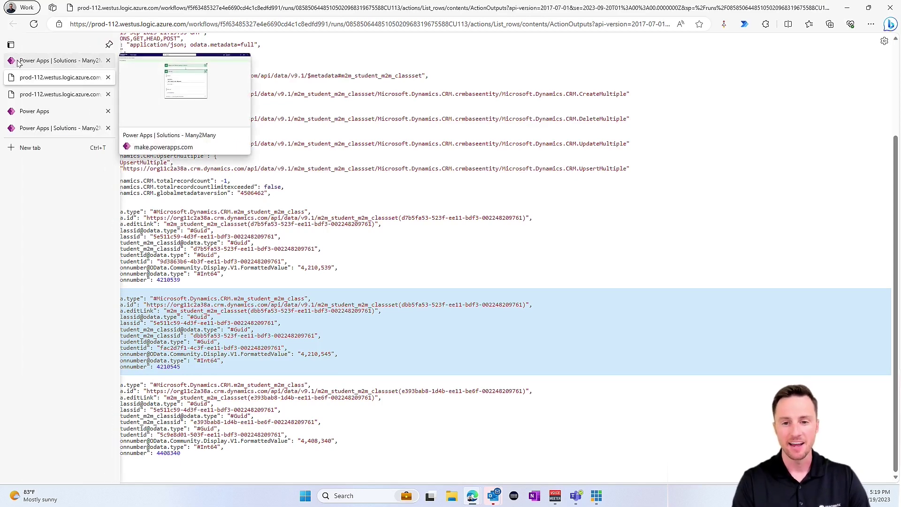
{"action": "left_click", "coordinate": [17, 64]}
{"action": "mouse_move", "coordinate": [77, 78]}
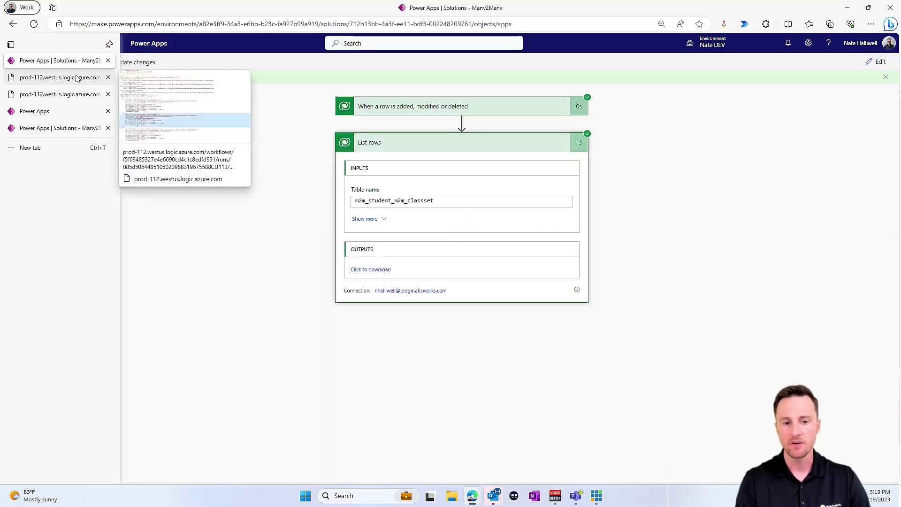
- Add a Get a row by ID action after List rows
{"action": "left_click", "coordinate": [877, 62]}
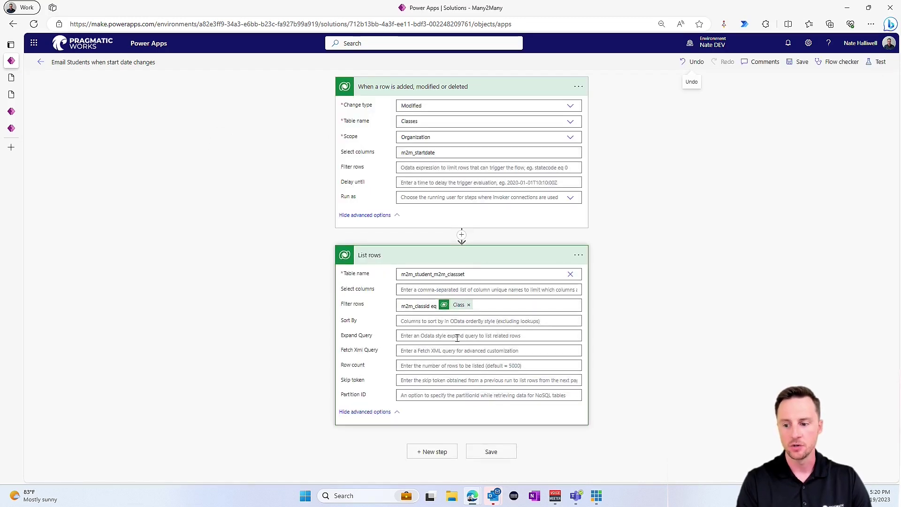
{"action": "left_click", "coordinate": [438, 454]}
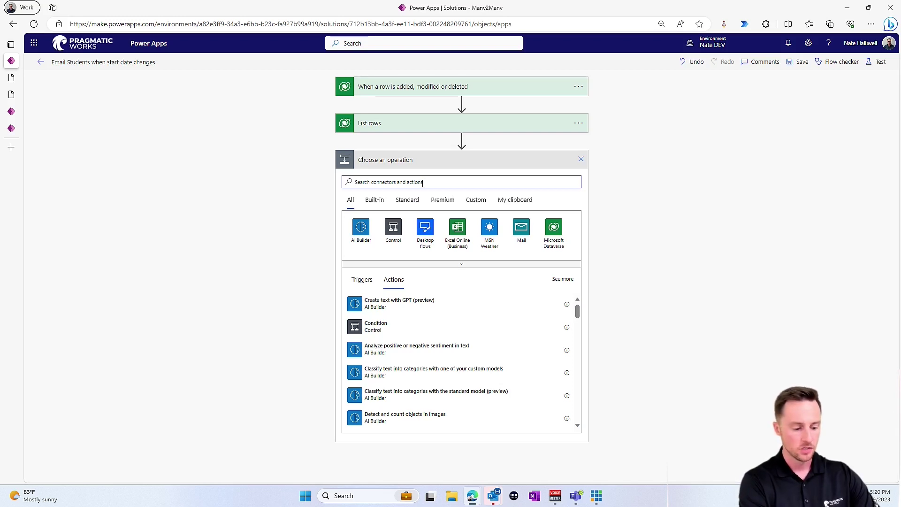
{"action": "type", "text": "get a r"}
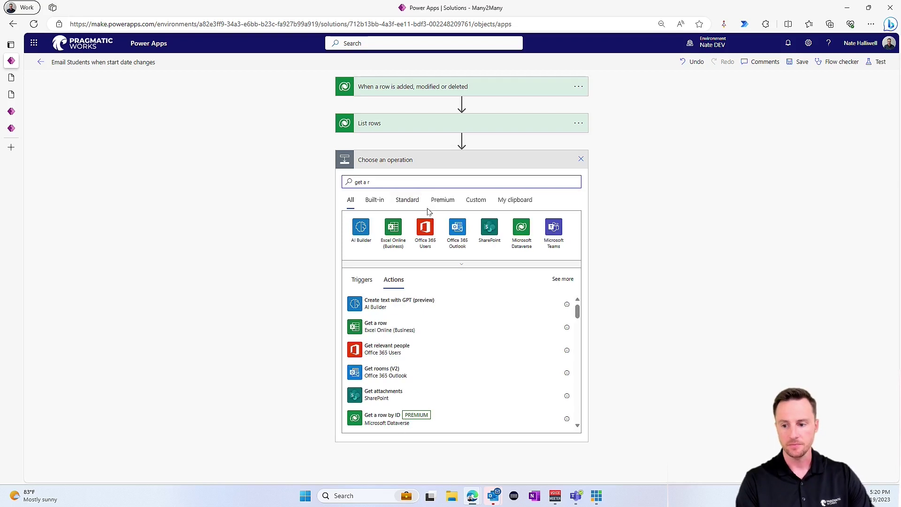
{"action": "left_click", "coordinate": [378, 420]}
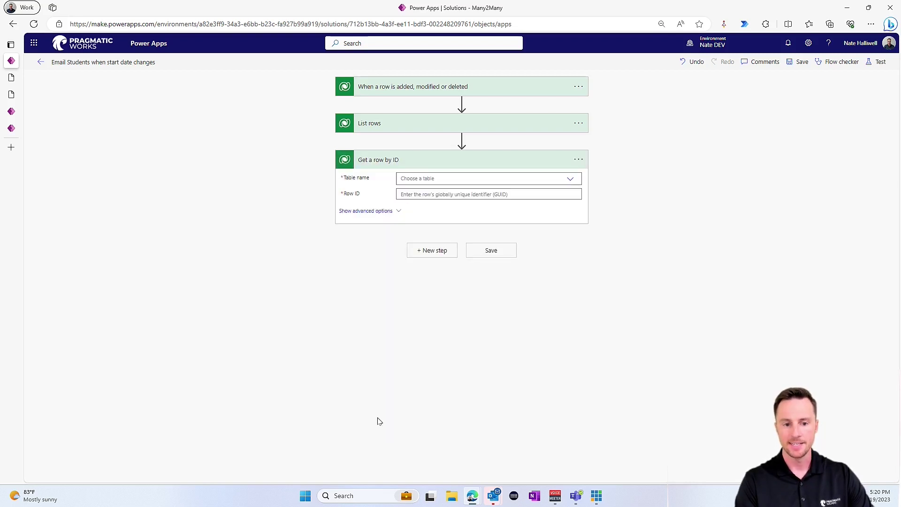
- Point Get a row by ID at the Students table with Row ID m2m_studentid
{"action": "left_click", "coordinate": [557, 179]}
{"action": "type", "text": "str"}
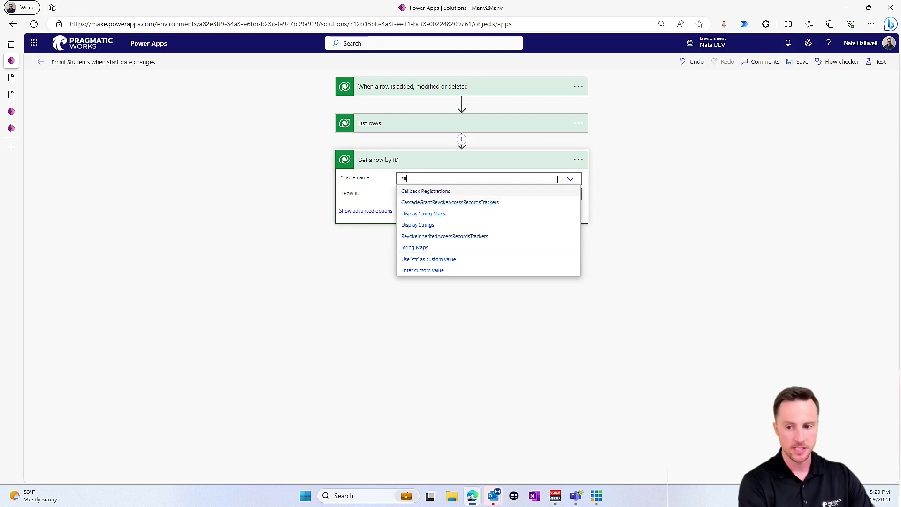
{"action": "key", "text": "BackSpace"}
{"action": "type", "text": "udent"}
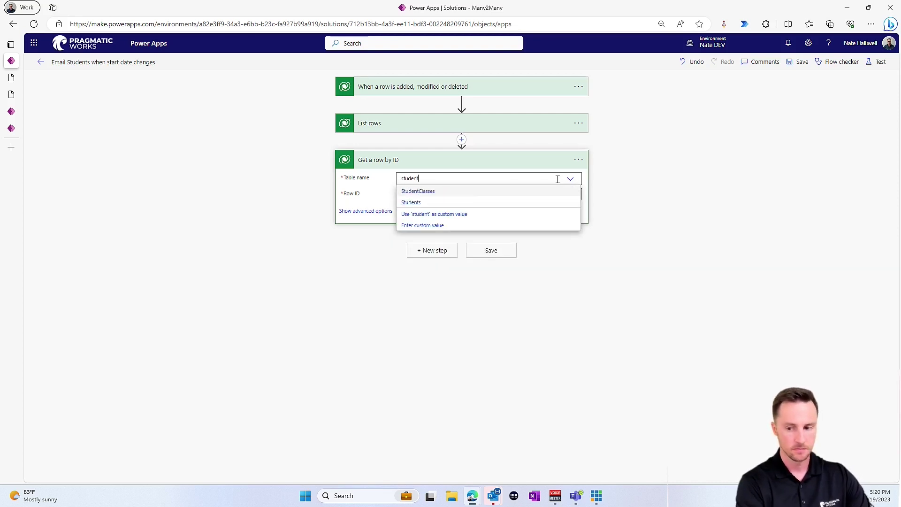
{"action": "left_click", "coordinate": [451, 203]}
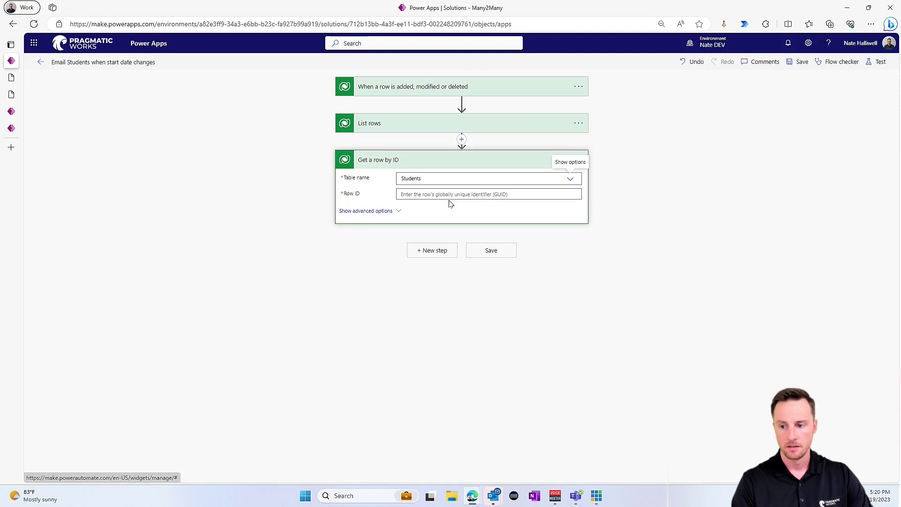
{"action": "left_click", "coordinate": [422, 194]}
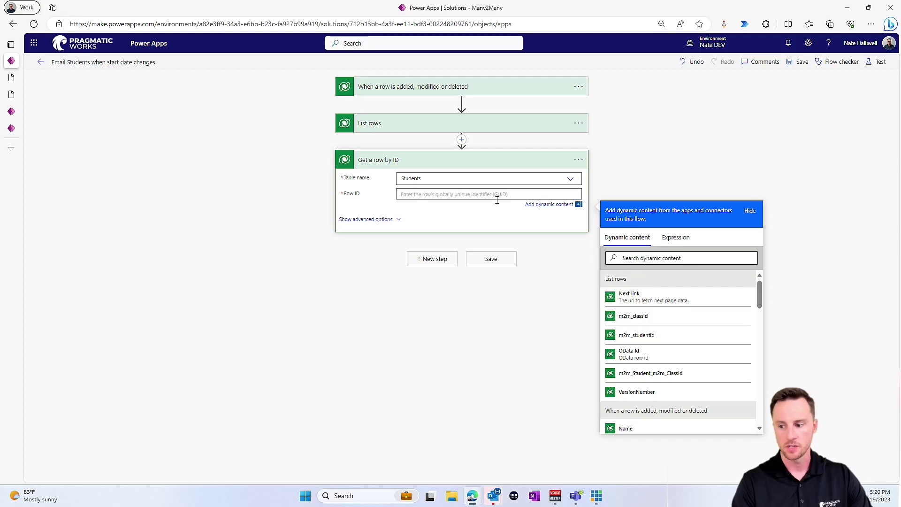
{"action": "left_click", "coordinate": [663, 338]}
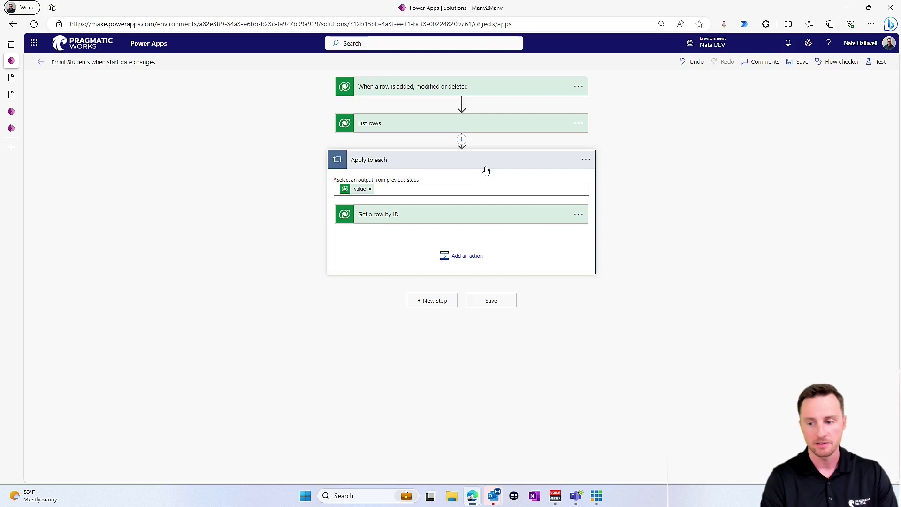
{"action": "left_click", "coordinate": [483, 260]}
- Add a Send an email (V2) action addressed to Student Email
{"action": "type", "text": "send"}
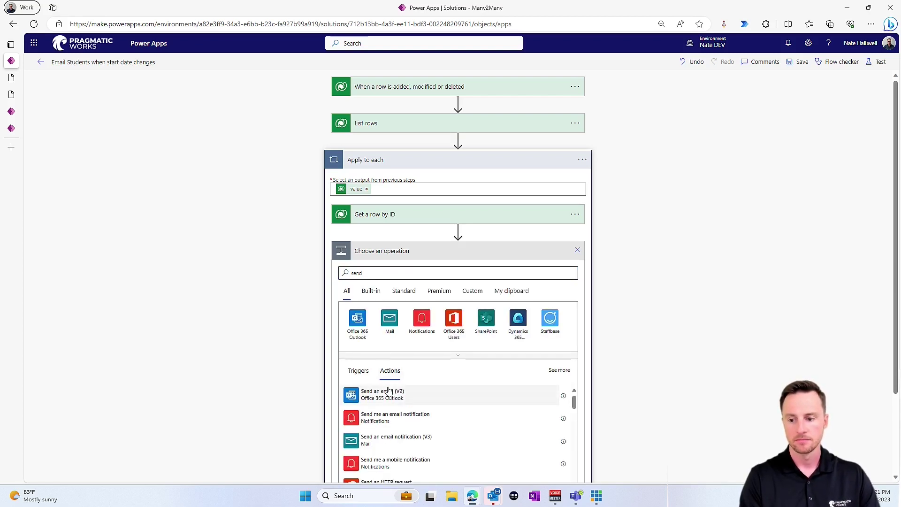
{"action": "left_click", "coordinate": [383, 394]}
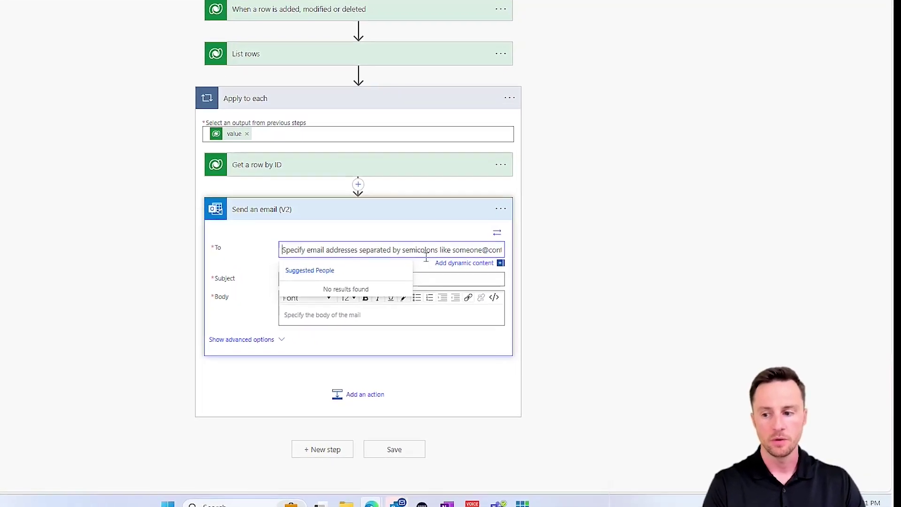
{"action": "left_click", "coordinate": [464, 262]}
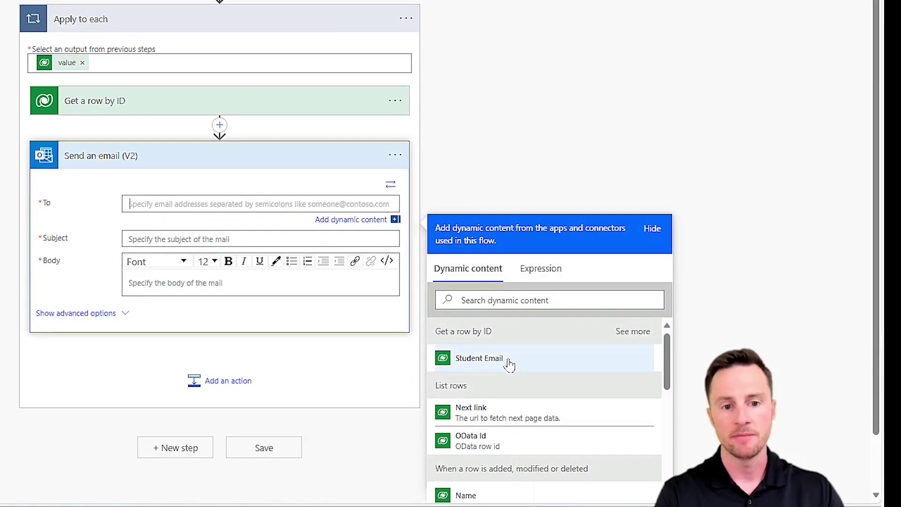
{"action": "left_click", "coordinate": [480, 358]}
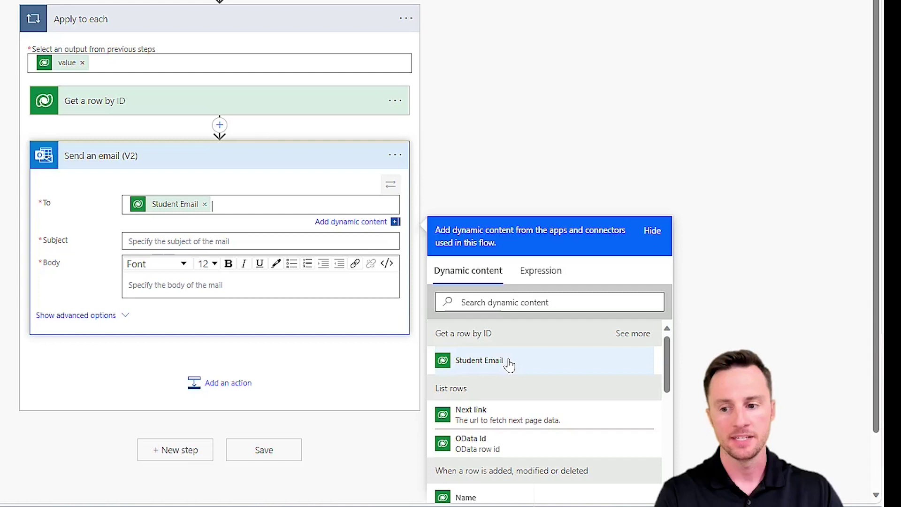
- Write the subject 'The Start Date for your [Name] Class has changed!'
{"action": "left_click", "coordinate": [165, 242]}
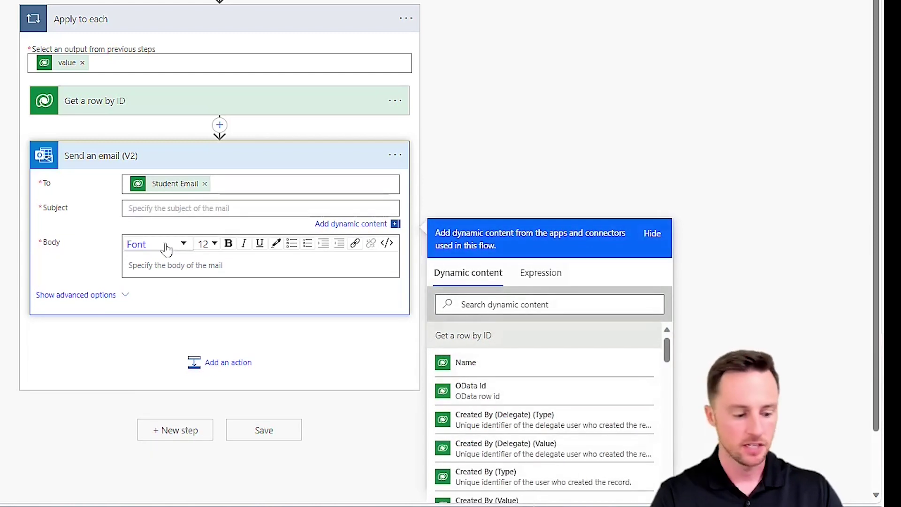
{"action": "type", "text": "The "}
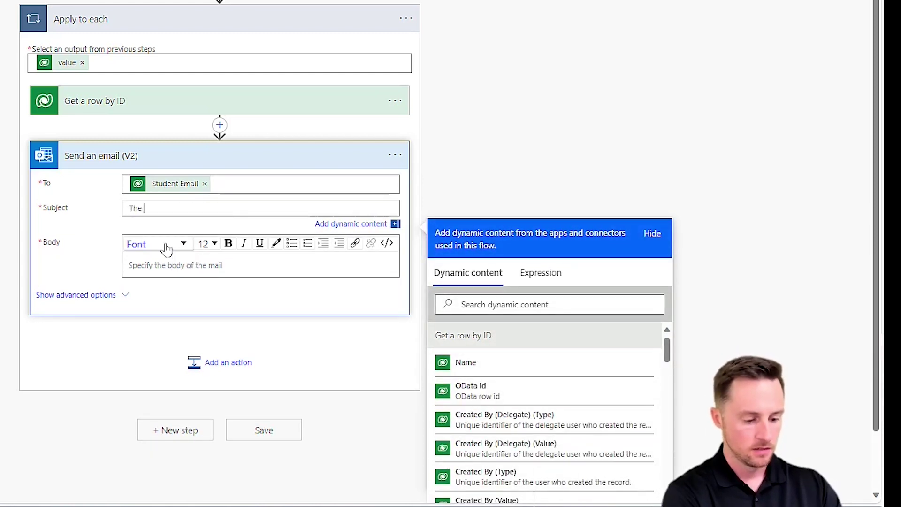
{"action": "type", "text": "Start Date for your"}
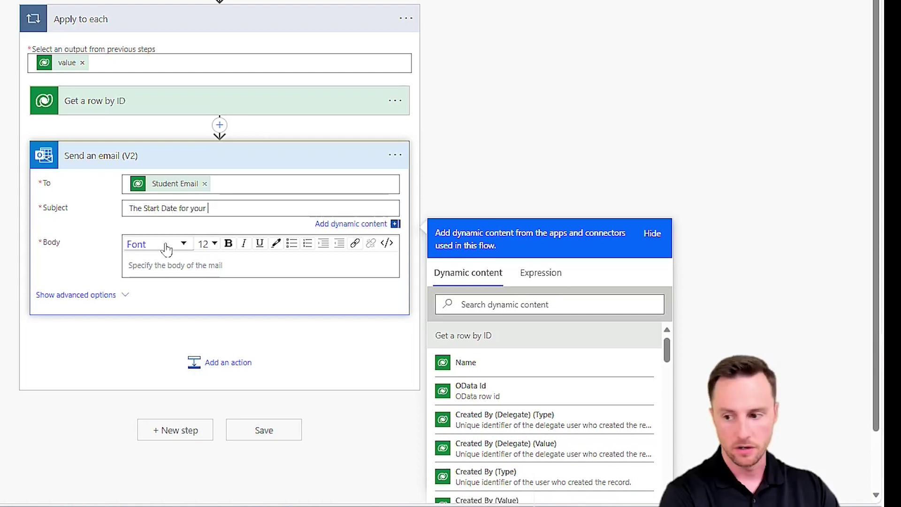
{"action": "left_click", "coordinate": [484, 303]}
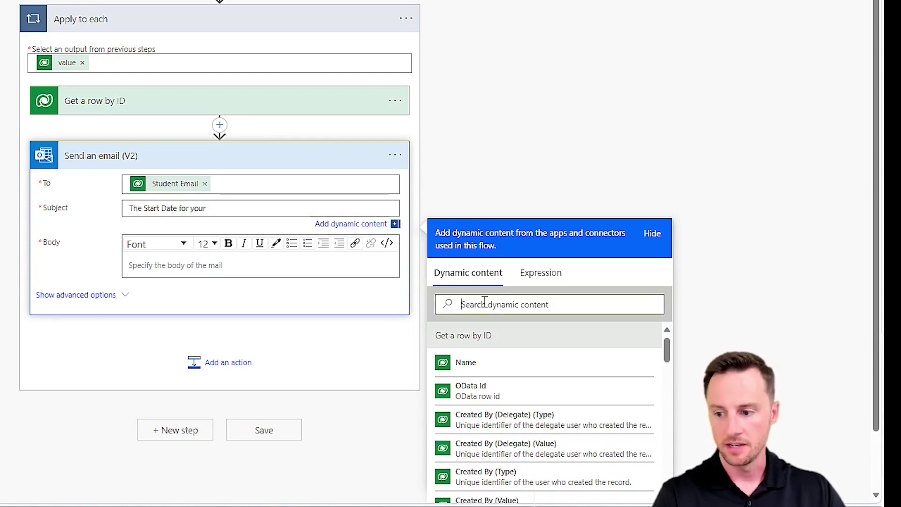
{"action": "type", "text": "name"}
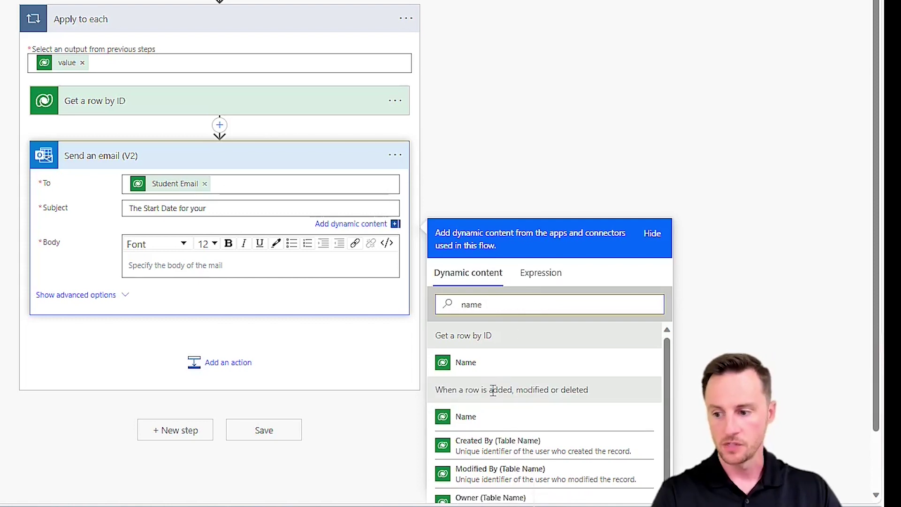
{"action": "left_click", "coordinate": [489, 420]}
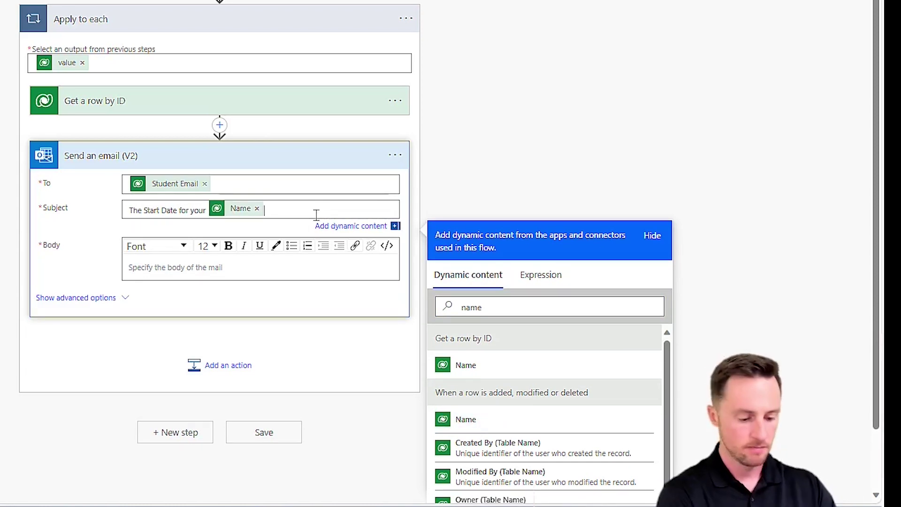
{"action": "type", "text": "Class has changed!"}
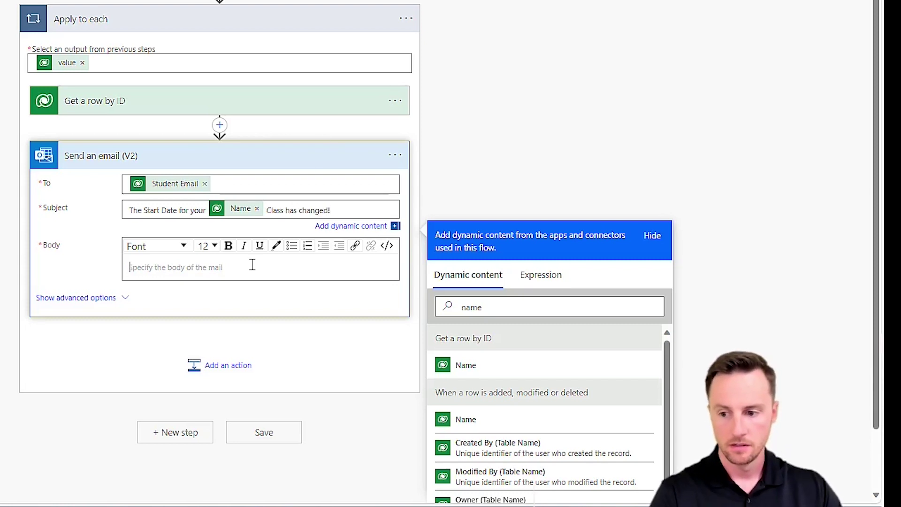
{"action": "left_click", "coordinate": [252, 264]}
- Begin the email body with 'Hi [Name],' and a new line 'Your [Name]'
{"action": "type", "text": "Hi"}
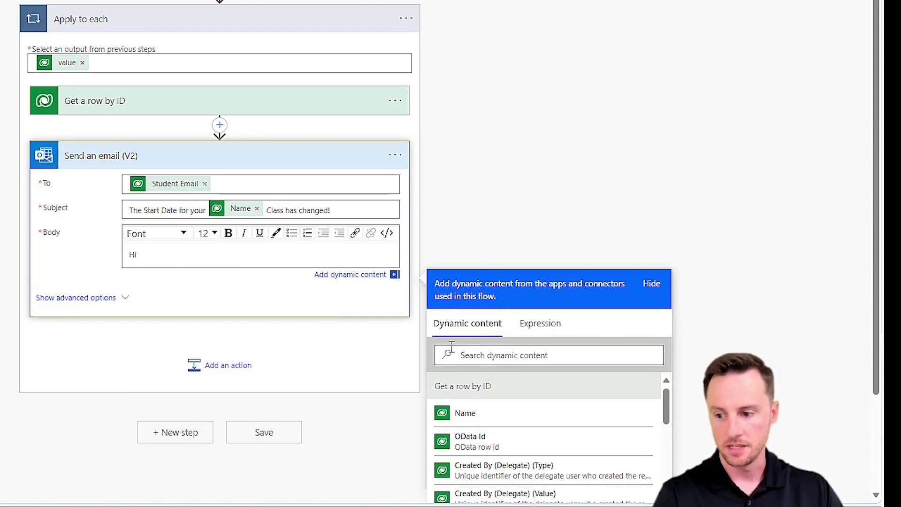
{"action": "left_click", "coordinate": [470, 415]}
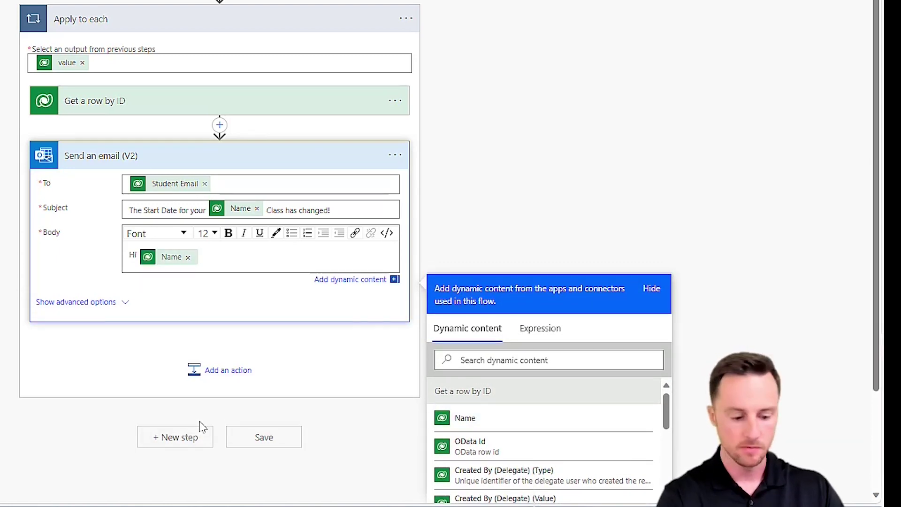
{"action": "type", "text": ","}
{"action": "key", "text": "Return"}
{"action": "key", "text": "Return"}
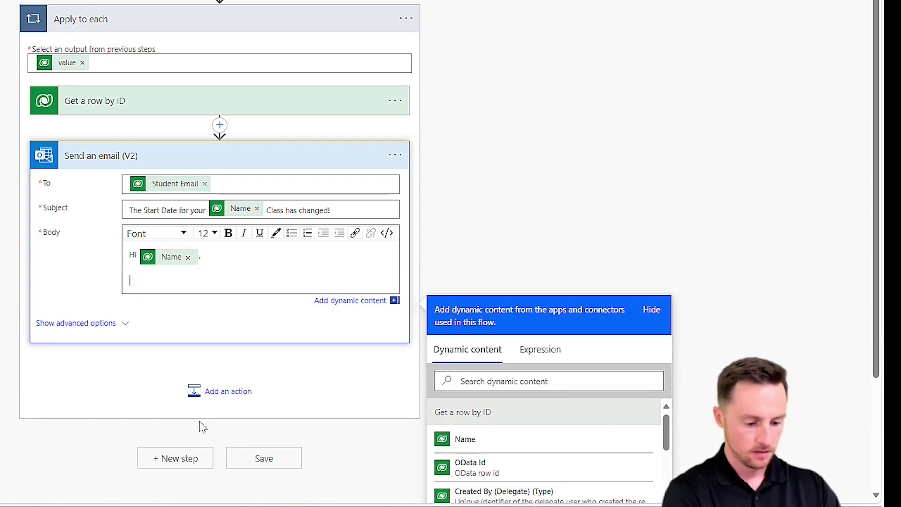
{"action": "type", "text": "Your"}
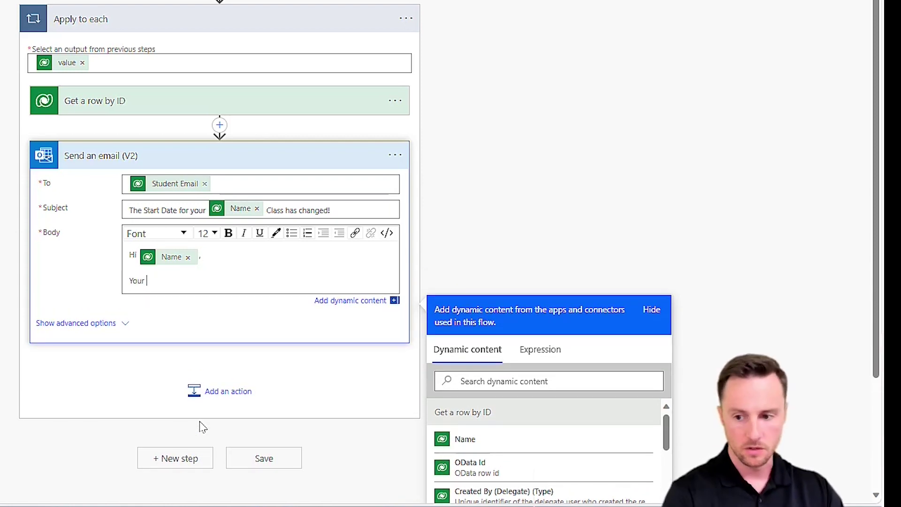
{"action": "left_click", "coordinate": [460, 383]}
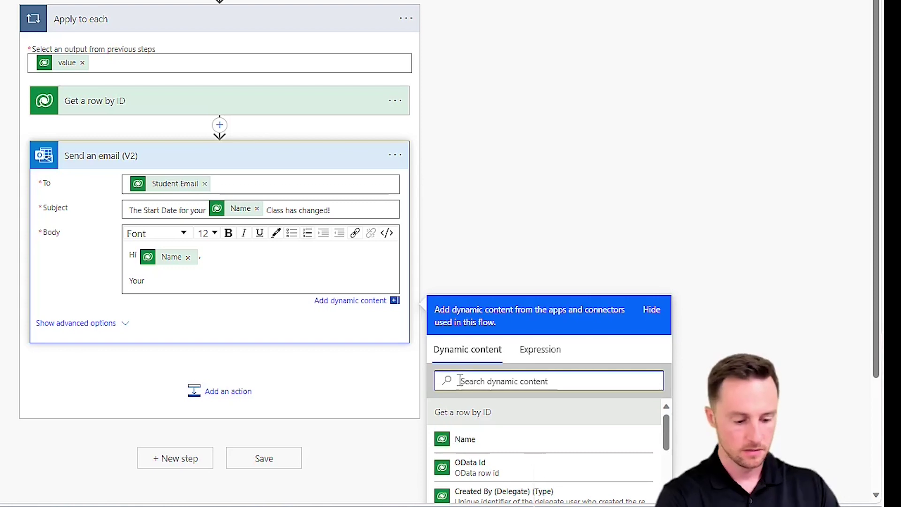
{"action": "type", "text": "name"}
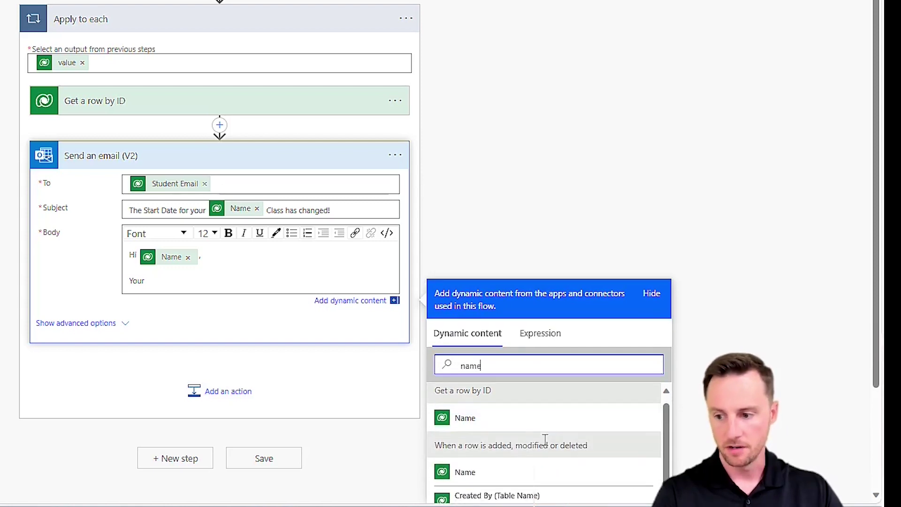
{"action": "left_click", "coordinate": [497, 473]}
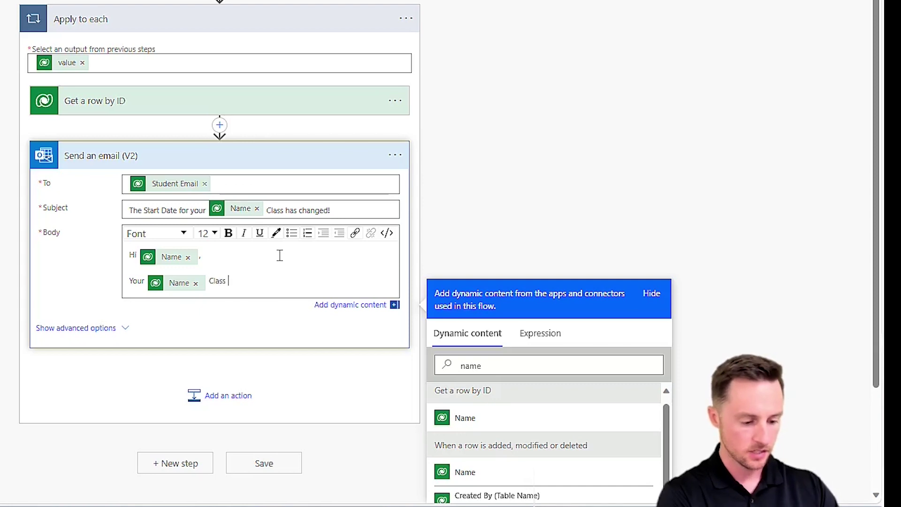
- Finish the body with 'Class has a new start date of [Start Date]' and save
{"action": "type", "text": "Class has a new s"}
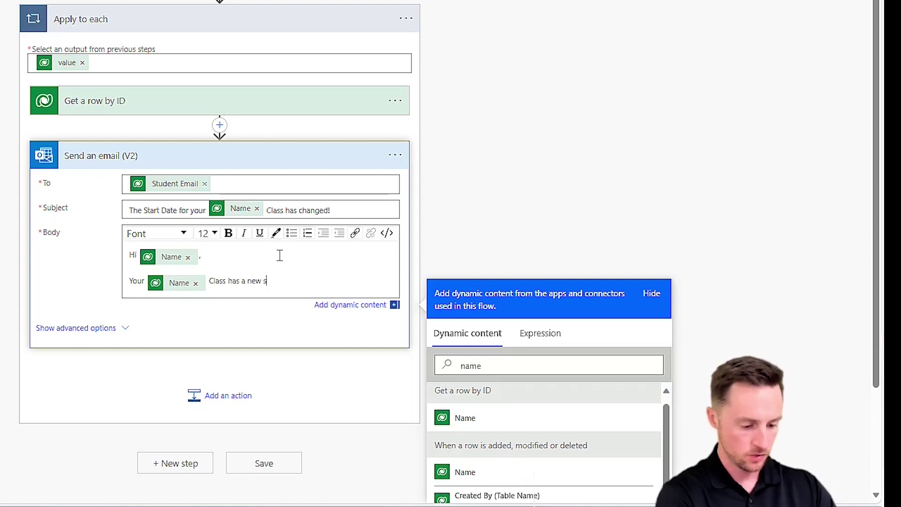
{"action": "type", "text": "tart date of"}
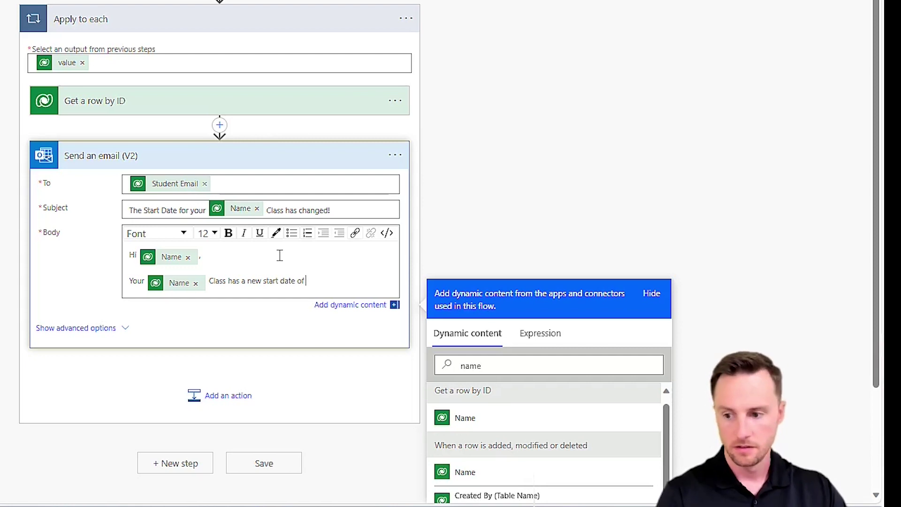
{"action": "double_click", "coordinate": [502, 365]}
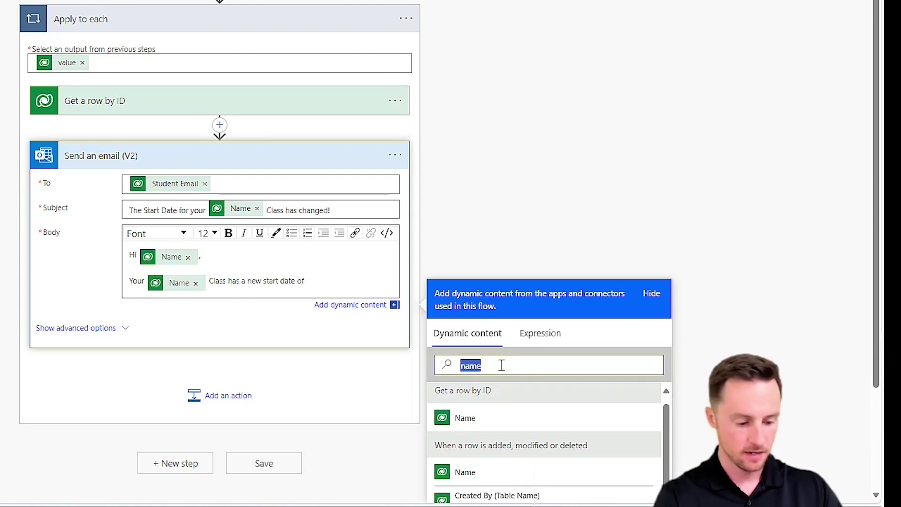
{"action": "type", "text": "start"}
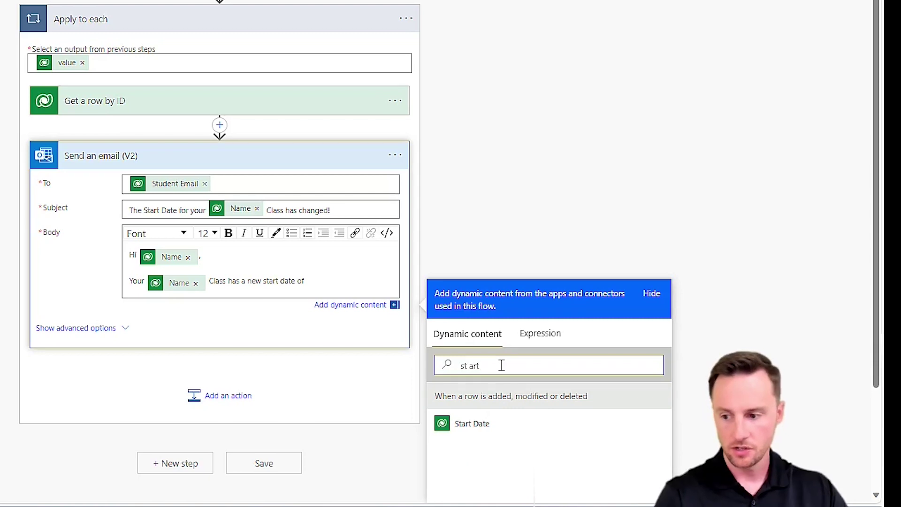
{"action": "left_click", "coordinate": [478, 423]}
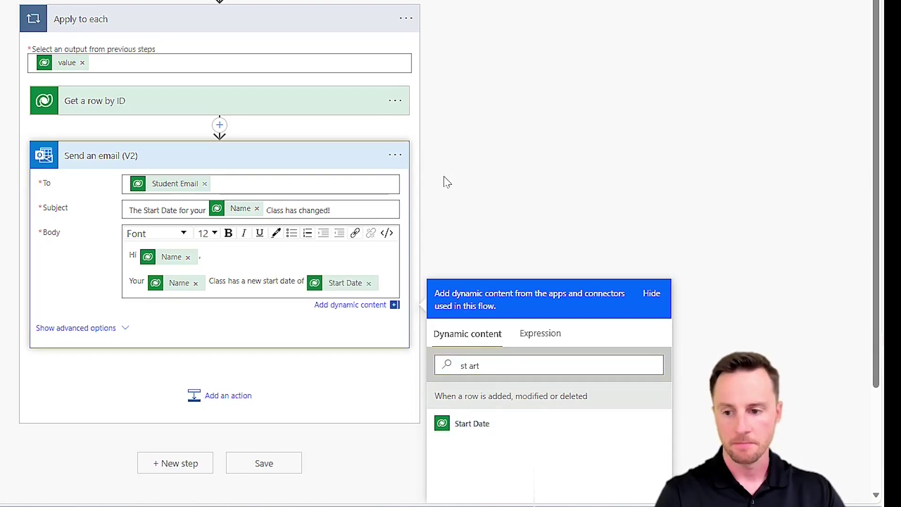
{"action": "left_click", "coordinate": [264, 465]}
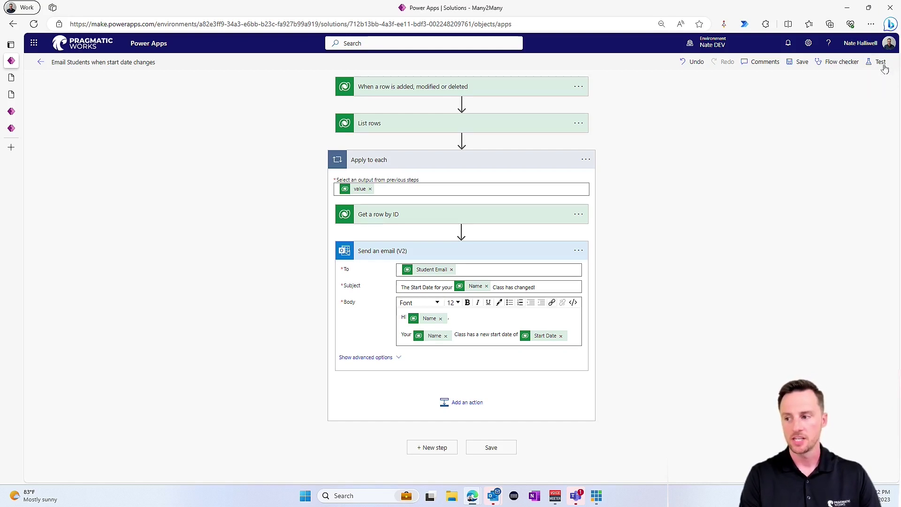
{"action": "left_click", "coordinate": [882, 65]}
- Start a manual test so the flow waits for its trigger
{"action": "left_click", "coordinate": [760, 87]}
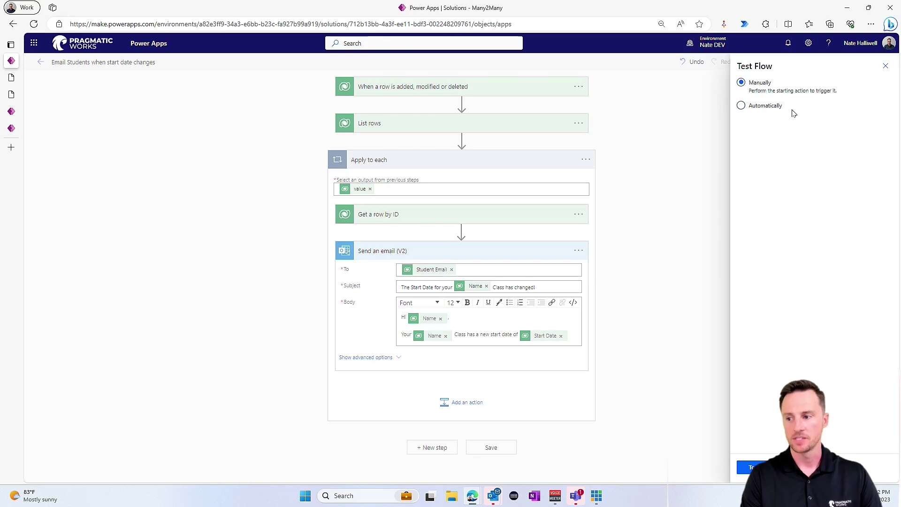
{"action": "left_click", "coordinate": [754, 468]}
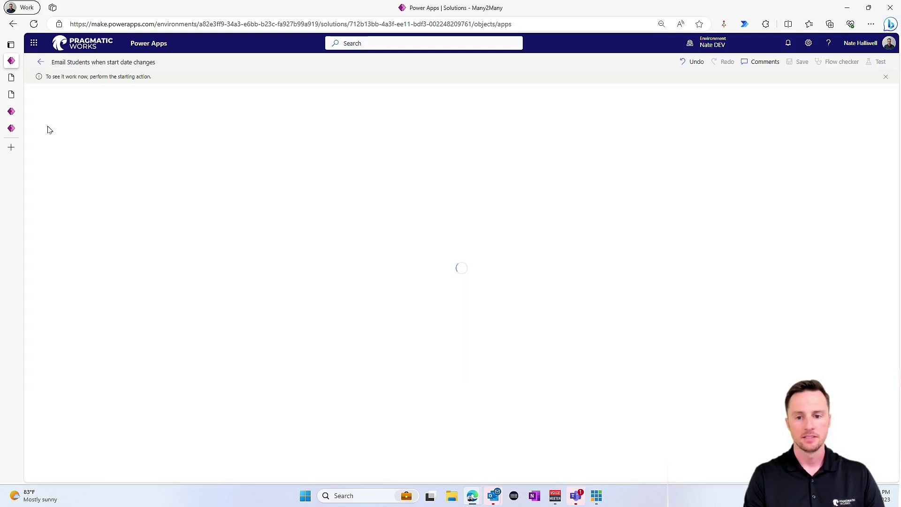
{"action": "left_click", "coordinate": [17, 112]}
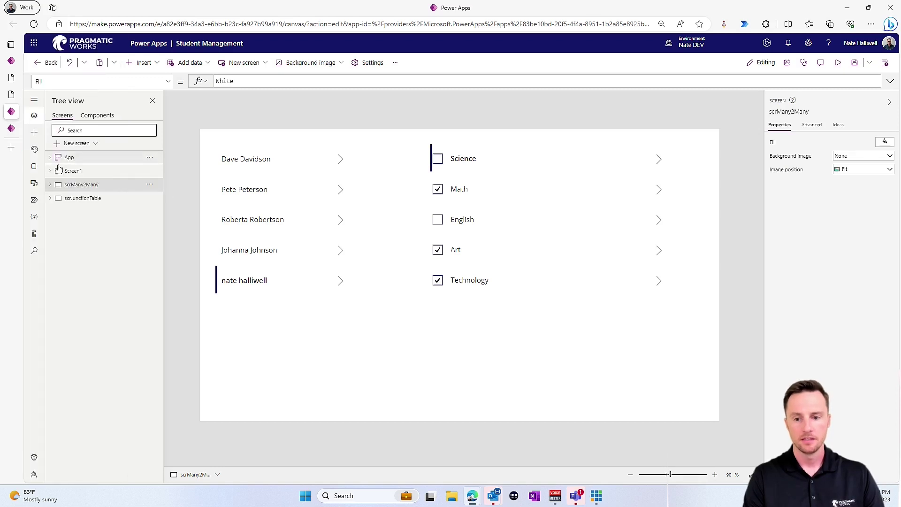
- Change the Math class Start Date to 10/16/2023 on Screen1, submit it, and return to the flow
{"action": "left_click", "coordinate": [72, 171]}
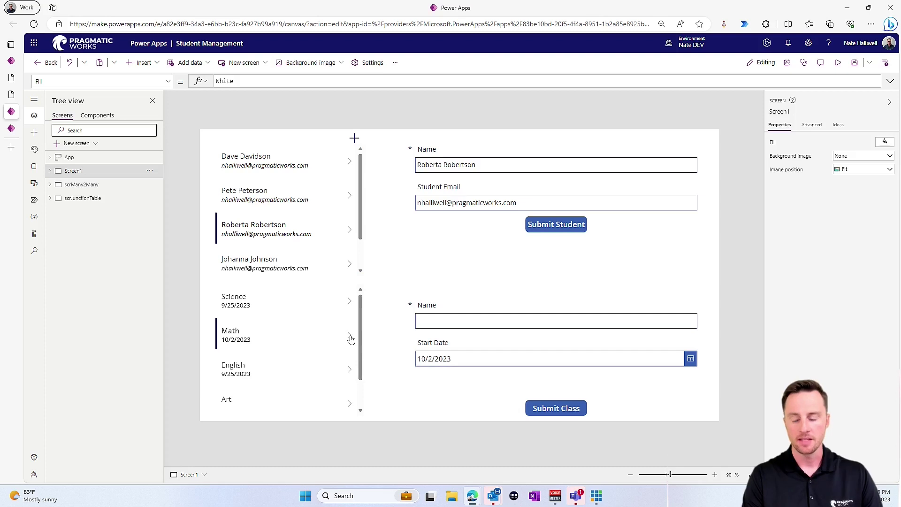
{"action": "left_click", "coordinate": [691, 360]}
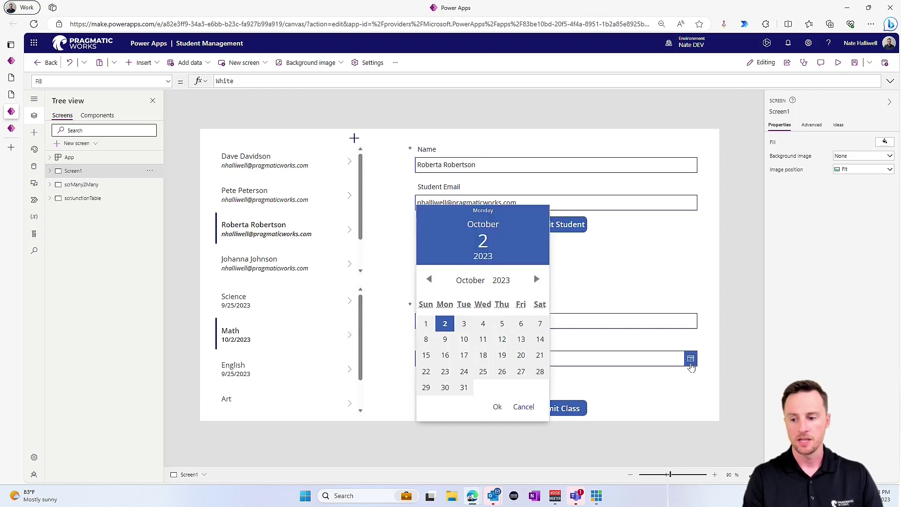
{"action": "left_click", "coordinate": [444, 356]}
{"action": "left_click", "coordinate": [497, 408]}
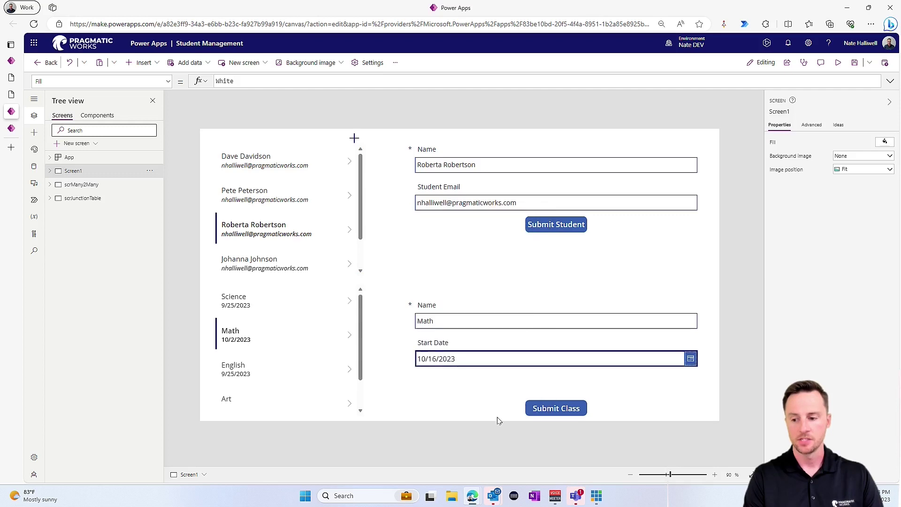
{"action": "left_click", "coordinate": [545, 409]}
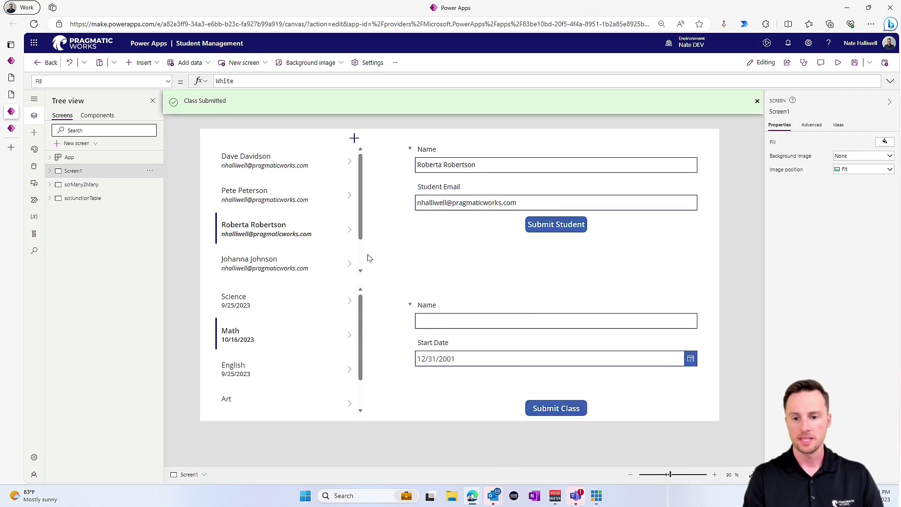
{"action": "left_click", "coordinate": [26, 65]}
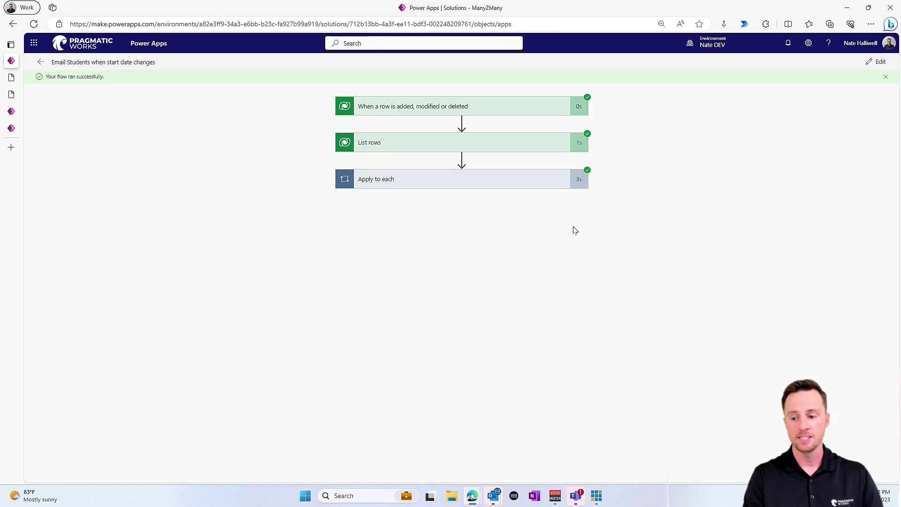
- After the test run shows all steps succeeded, bring up the Outlook Inbox window
{"action": "mouse_move", "coordinate": [490, 488]}
{"action": "left_click", "coordinate": [304, 430]}
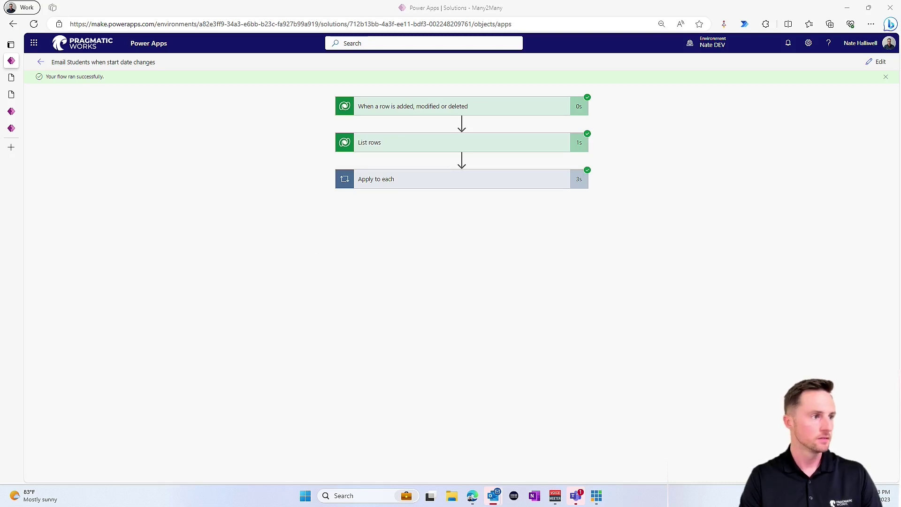
- Review a received student email, highlighting the line announcing Math's new start date 2023-10-16
{"action": "left_click_drag", "start_coordinate": [94, 342], "coordinate": [620, 57]}
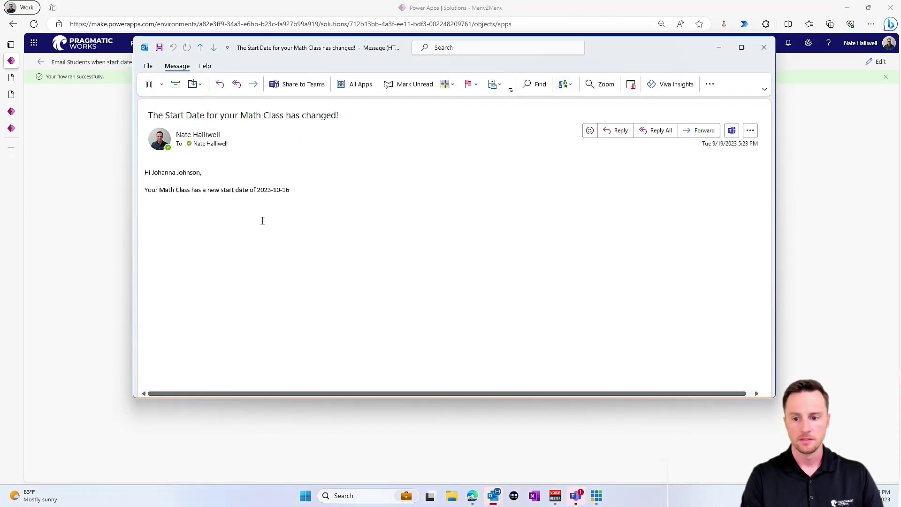
{"action": "left_click_drag", "start_coordinate": [170, 195], "coordinate": [293, 188]}
{"action": "left_click", "coordinate": [218, 252]}
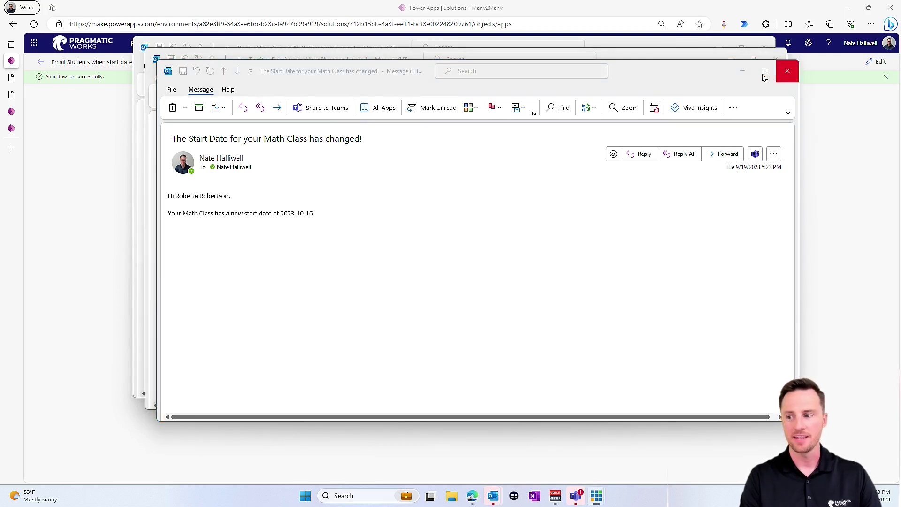
- Close the three extra message windows to reveal the successful flow run again
{"action": "left_click", "coordinate": [787, 70]}
{"action": "left_click", "coordinate": [730, 59]}
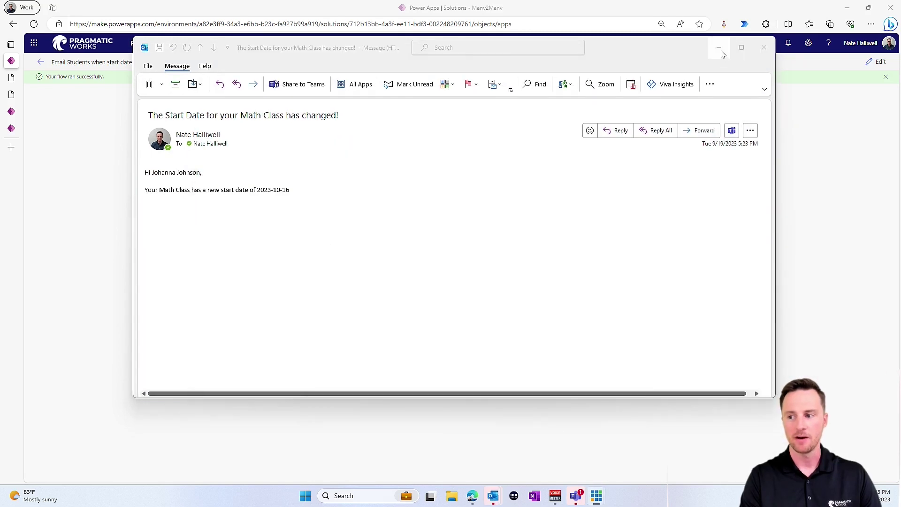
{"action": "left_click", "coordinate": [720, 48]}
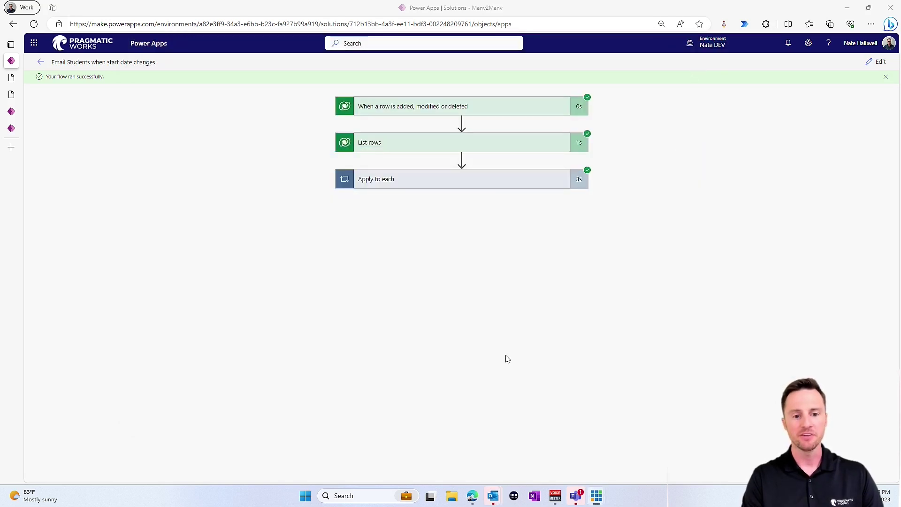